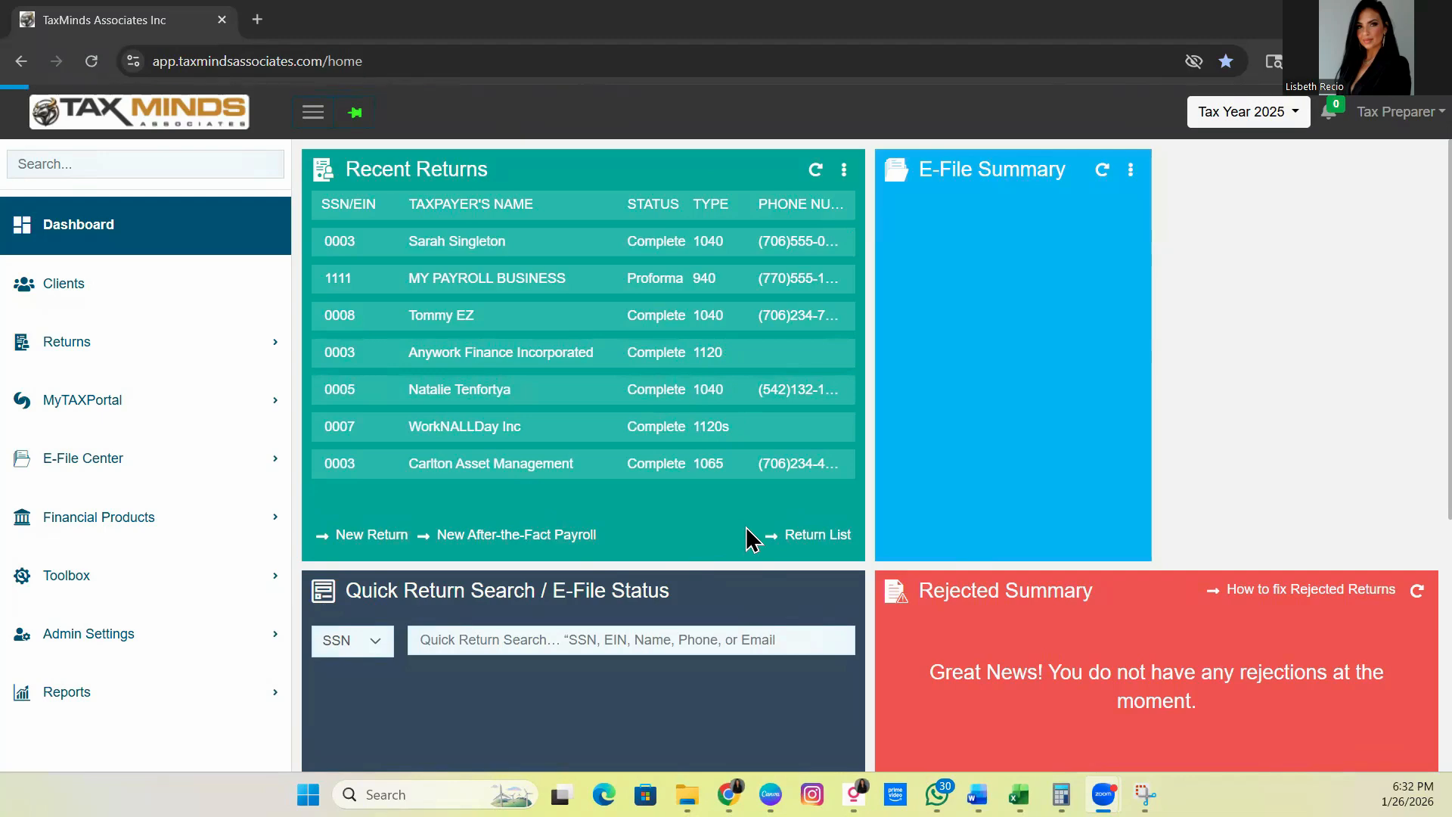
Show all 17 returns in the Return List and expand the Actions menu for the top 1040 return
{"action": "left_click", "coordinate": [787, 545]}
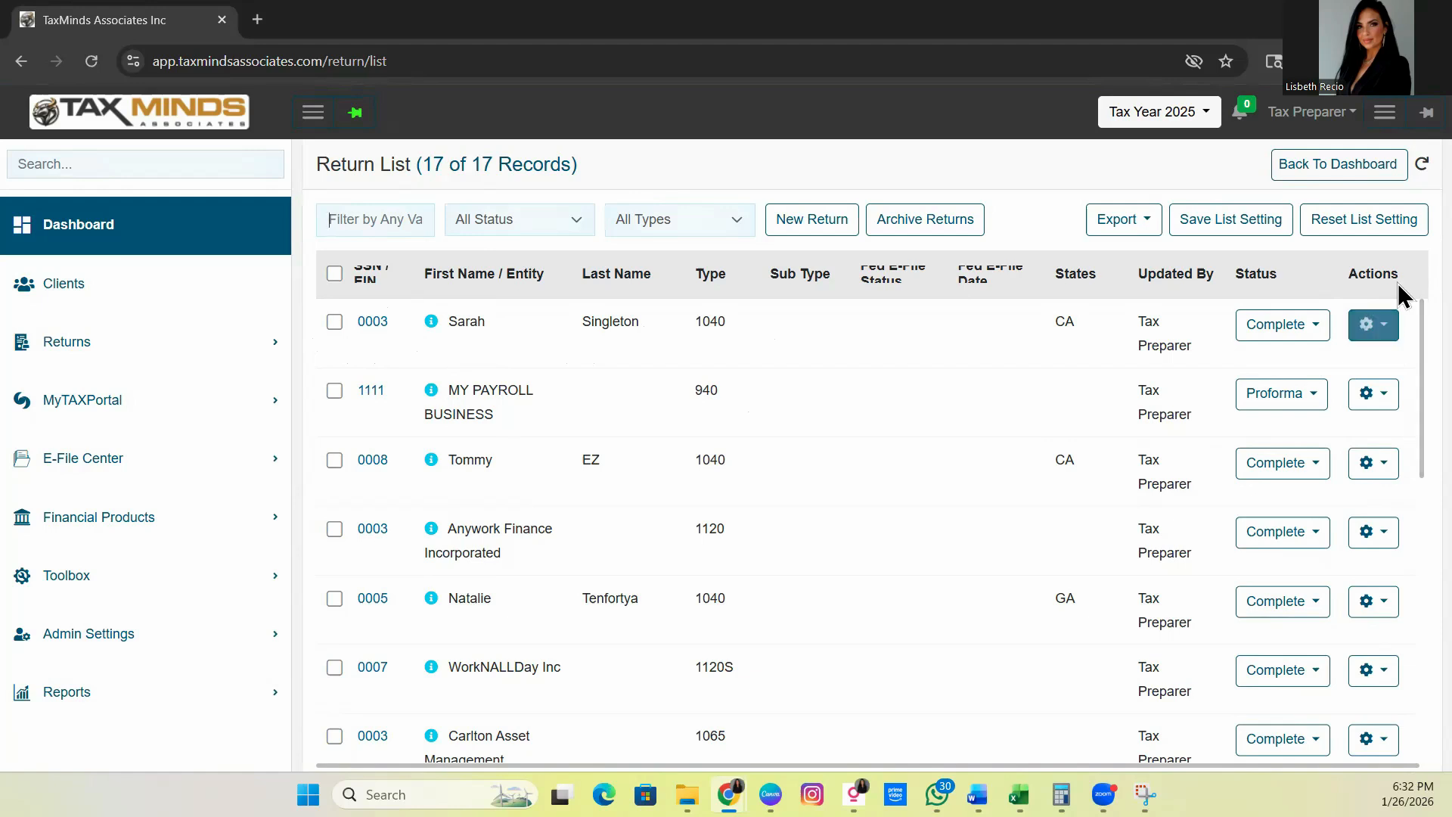
{"action": "left_click", "coordinate": [1384, 329]}
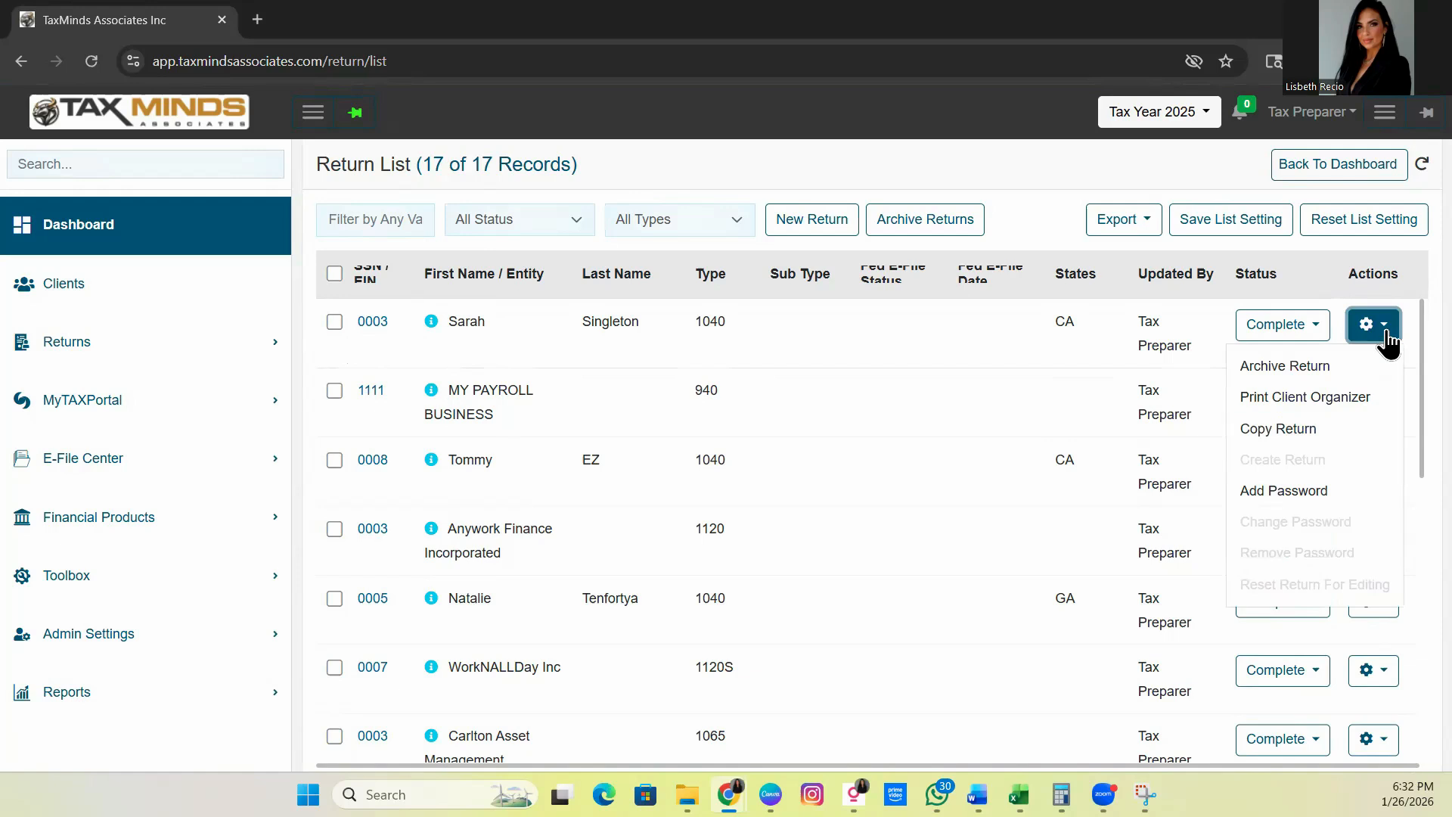
Copy the taxpayer's 1040 return and open the new copy from its row
{"action": "left_click", "coordinate": [1260, 435]}
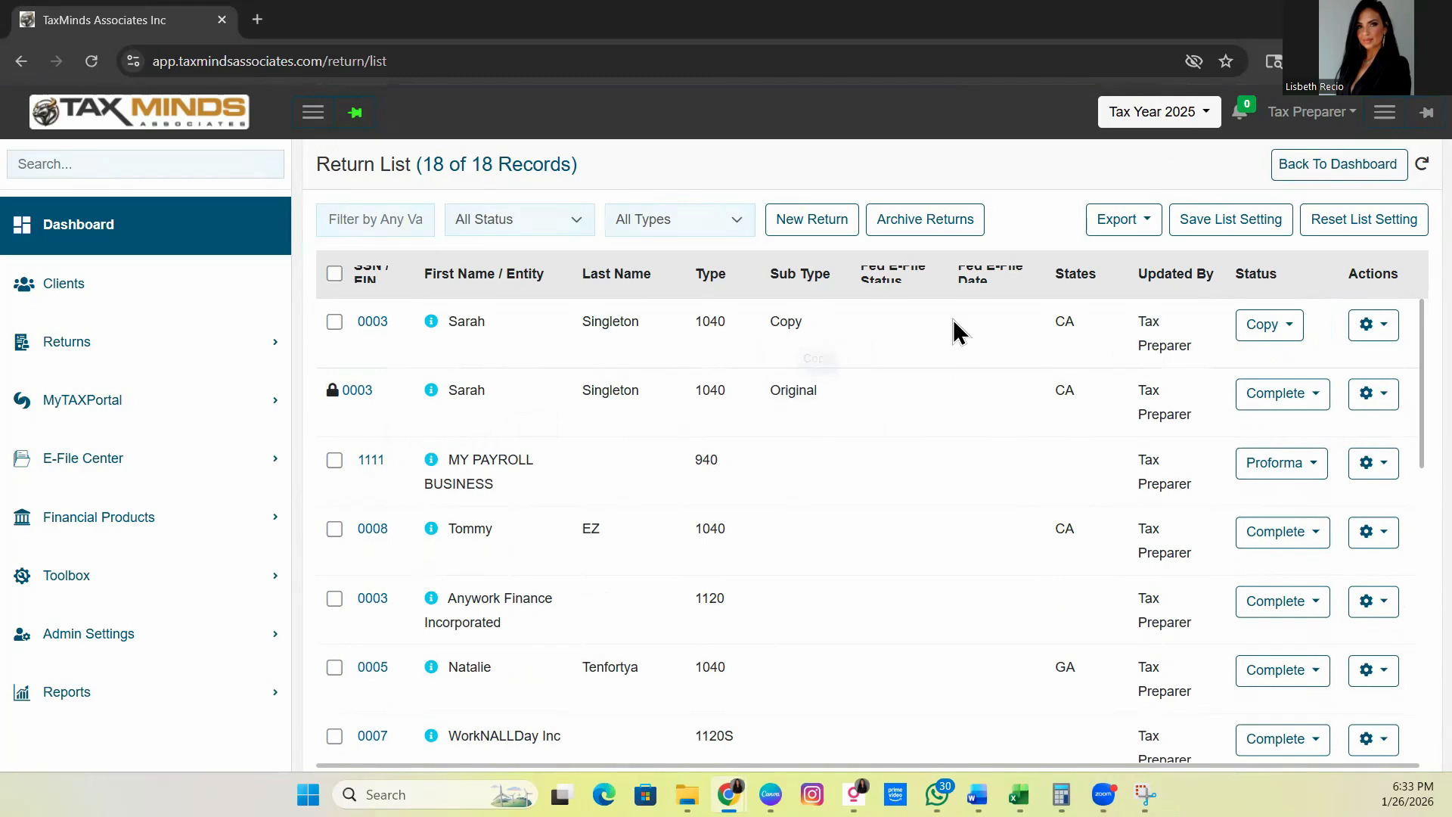
{"action": "left_click", "coordinate": [370, 322]}
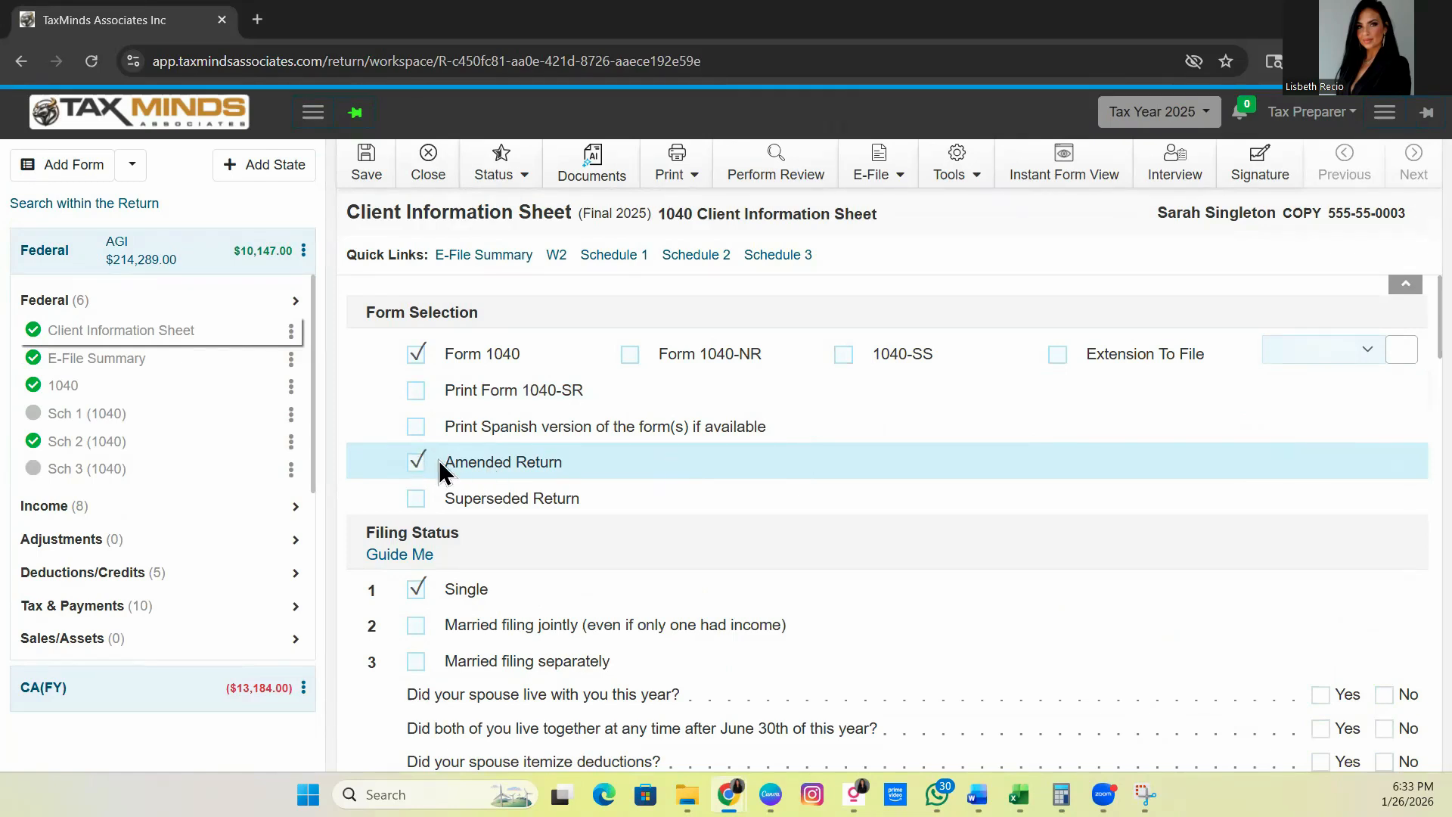
Search the form list for '1040X' and add Form 1040-X to the copied return
{"action": "scroll", "coordinate": [182, 473], "scroll_direction": "down", "scroll_amount": 2}
{"action": "scroll", "coordinate": [148, 481], "scroll_direction": "up", "scroll_amount": 2}
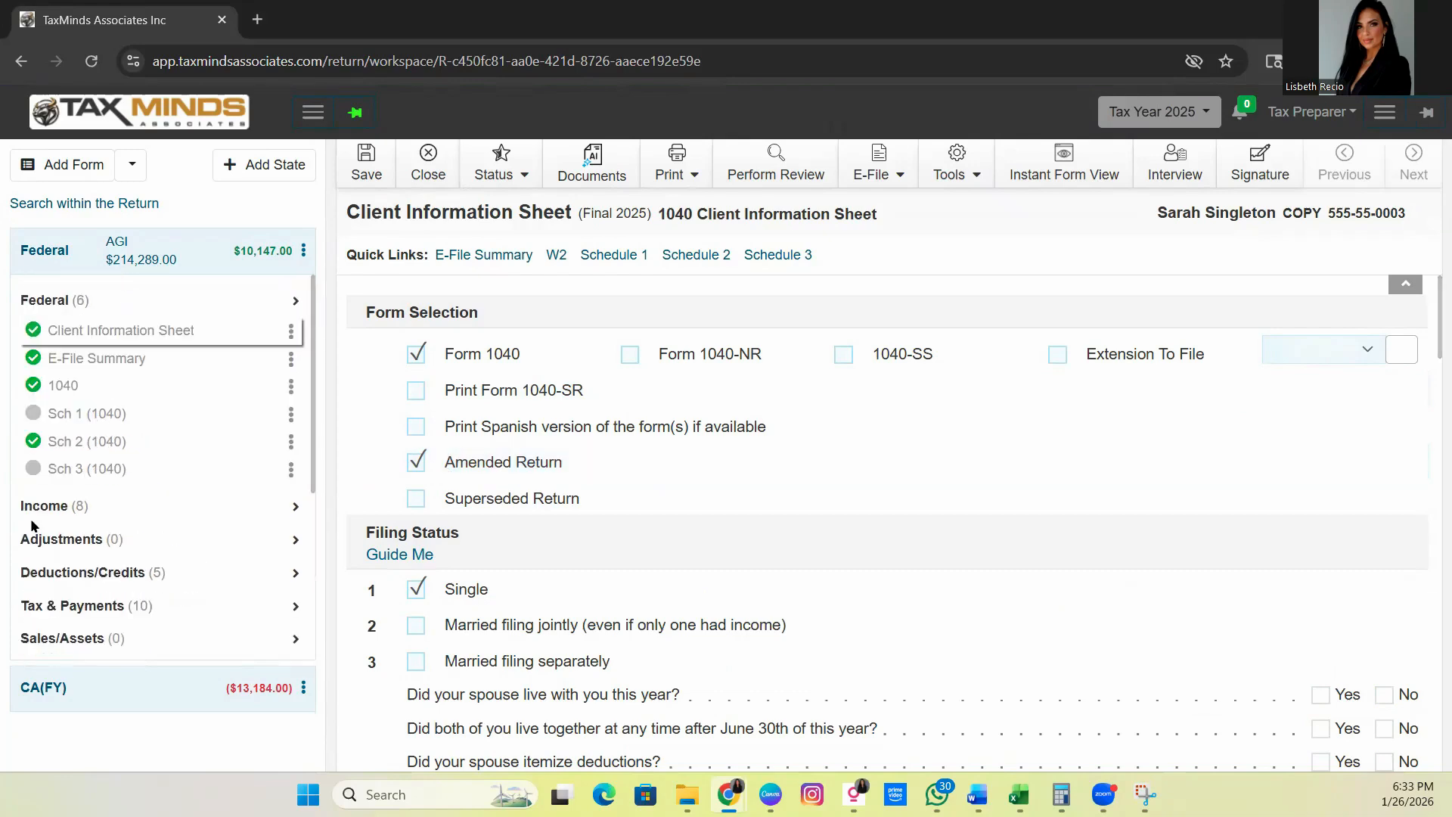
{"action": "left_click", "coordinate": [77, 165]}
{"action": "left_click", "coordinate": [136, 211]}
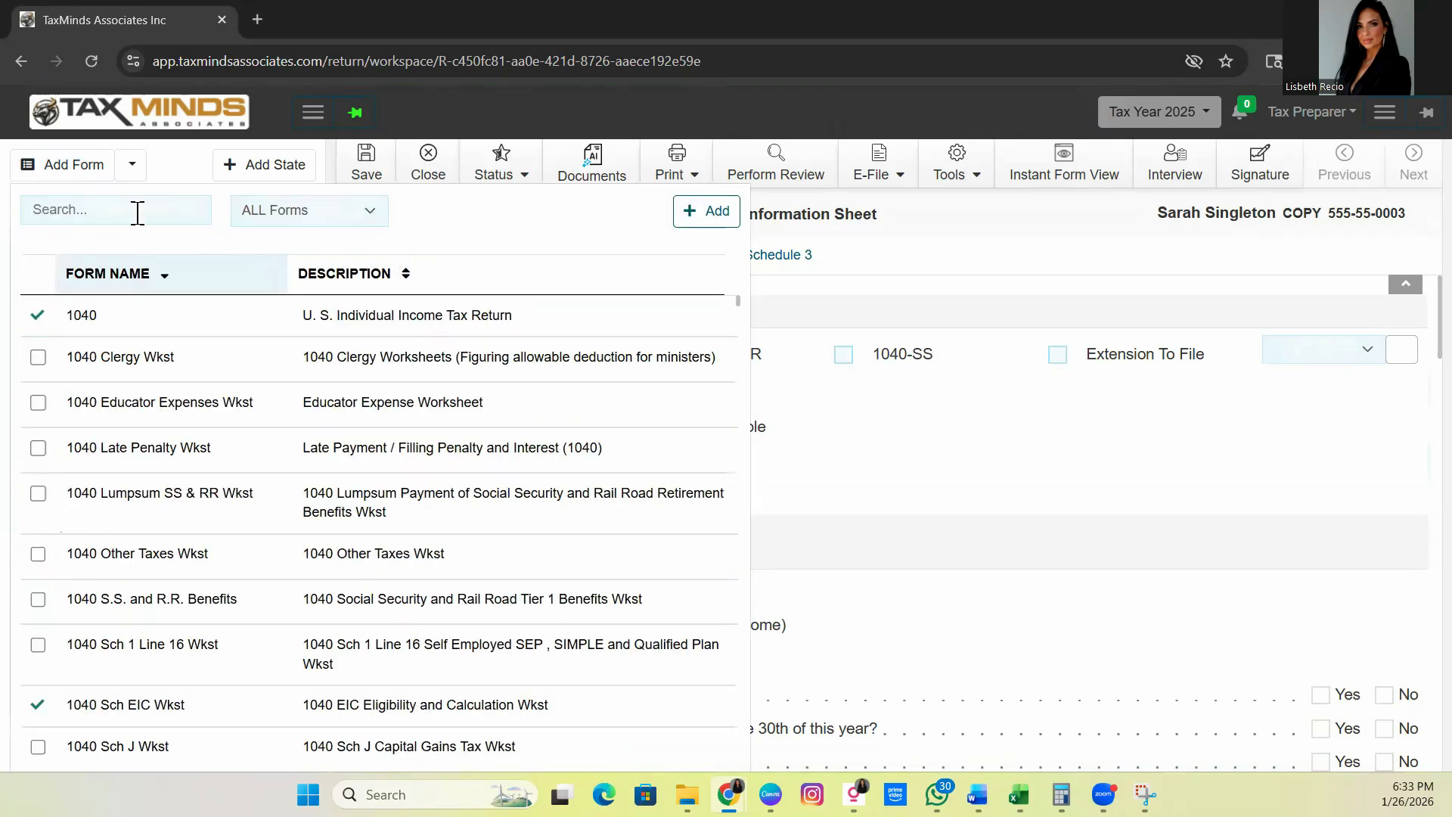
{"action": "type", "text": "1040X"}
{"action": "left_click", "coordinate": [370, 317]}
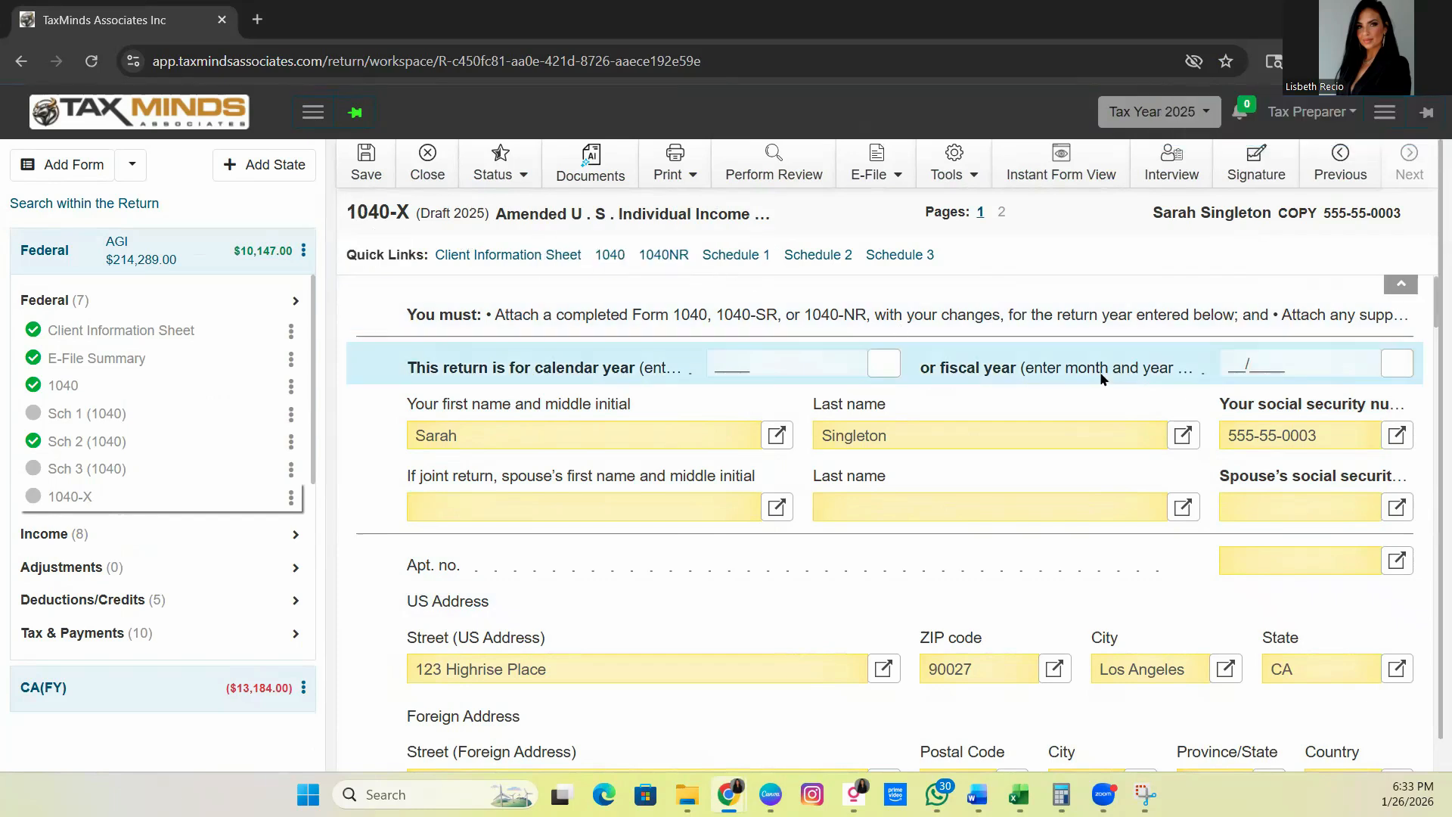
Enter 2025 as the 1040-X calendar year, then review Single filing status and AGI of 214,289
{"action": "left_click", "coordinate": [746, 358]}
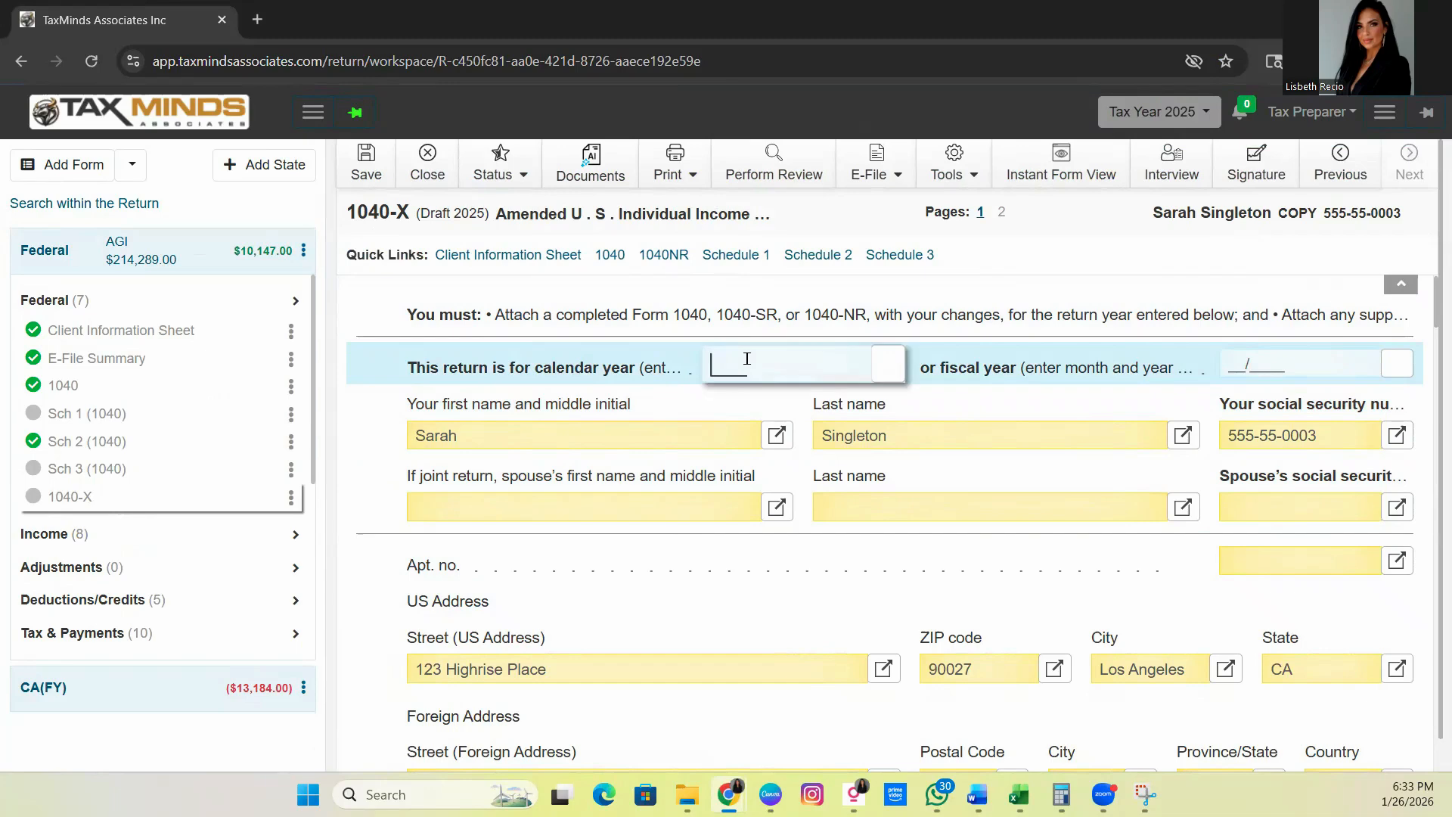
{"action": "type", "text": "2025"}
{"action": "left_click", "coordinate": [956, 433]}
{"action": "scroll", "coordinate": [801, 340], "scroll_direction": "down", "scroll_amount": 2}
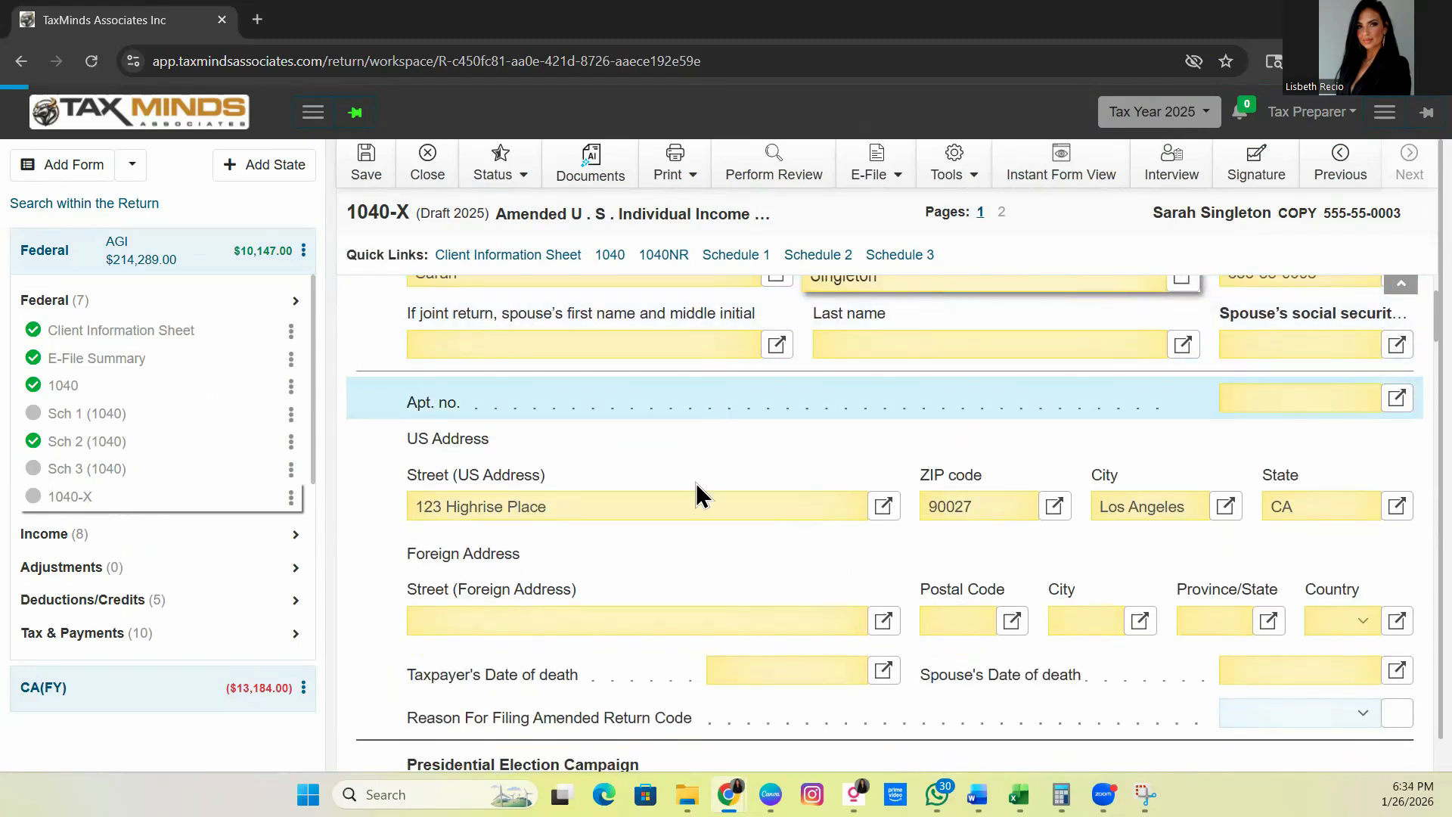
{"action": "scroll", "coordinate": [660, 375], "scroll_direction": "up", "scroll_amount": 2}
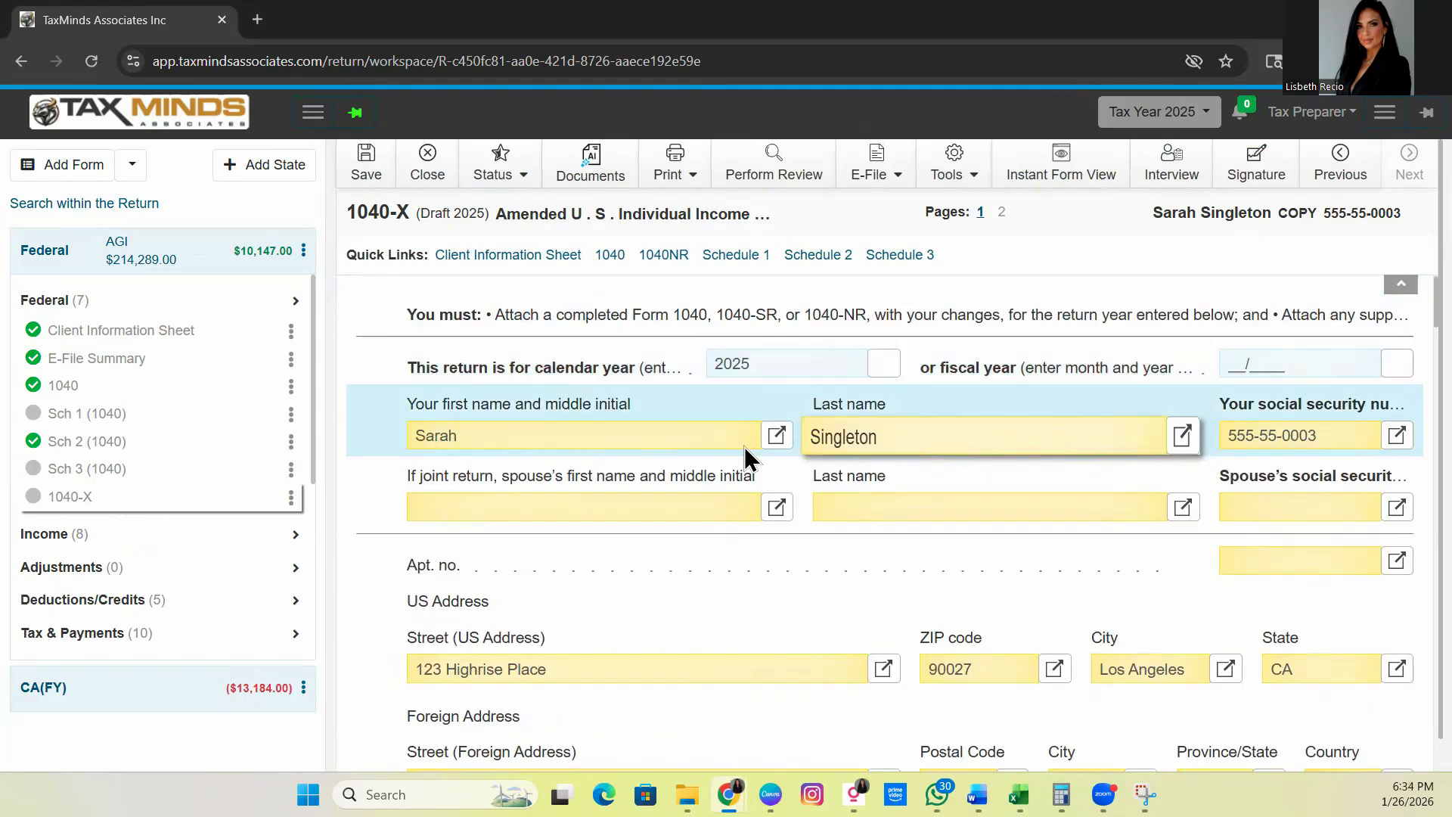
{"action": "scroll", "coordinate": [738, 490], "scroll_direction": "down", "scroll_amount": 2}
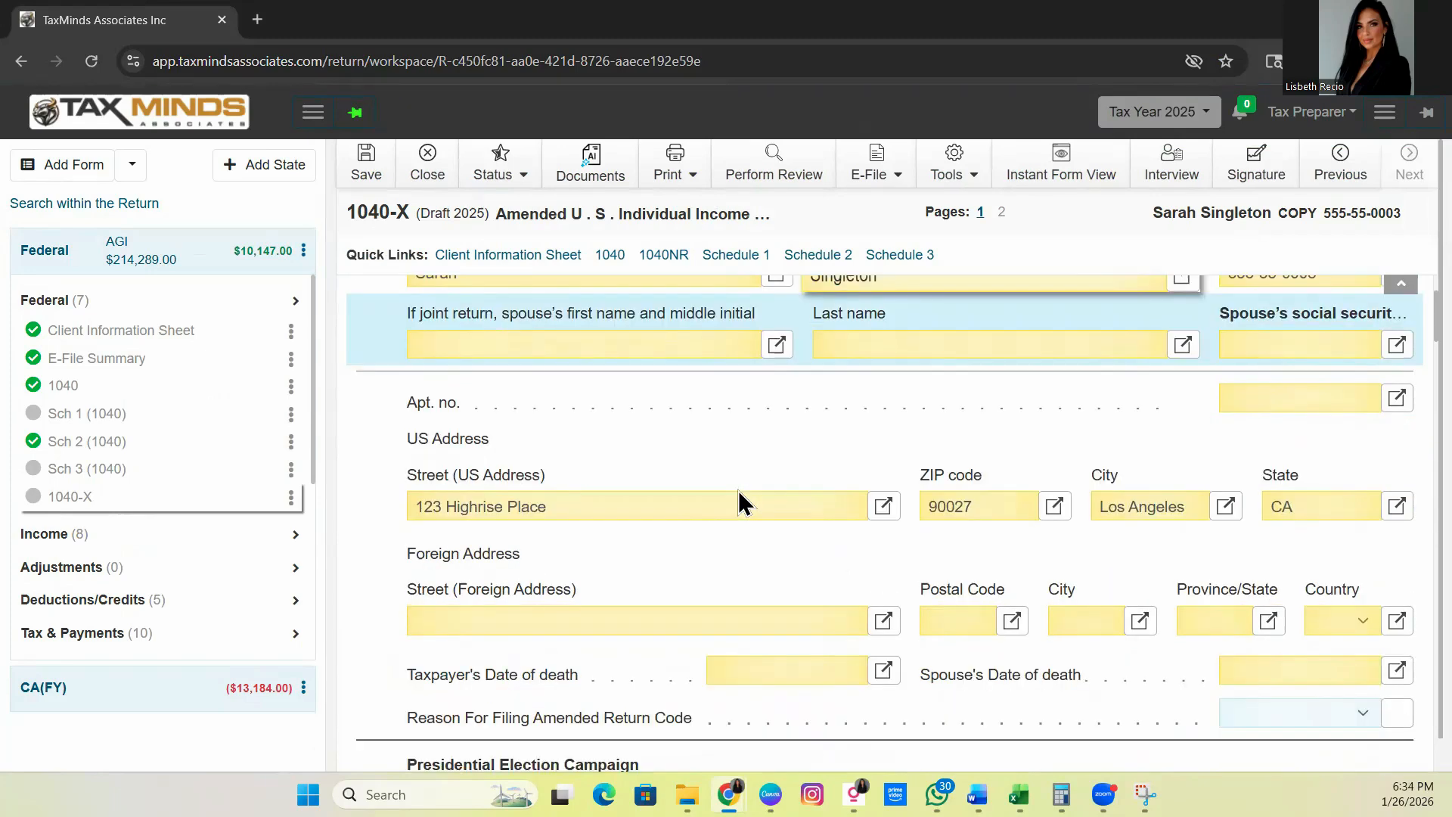
{"action": "scroll", "coordinate": [738, 490], "scroll_direction": "down", "scroll_amount": 5}
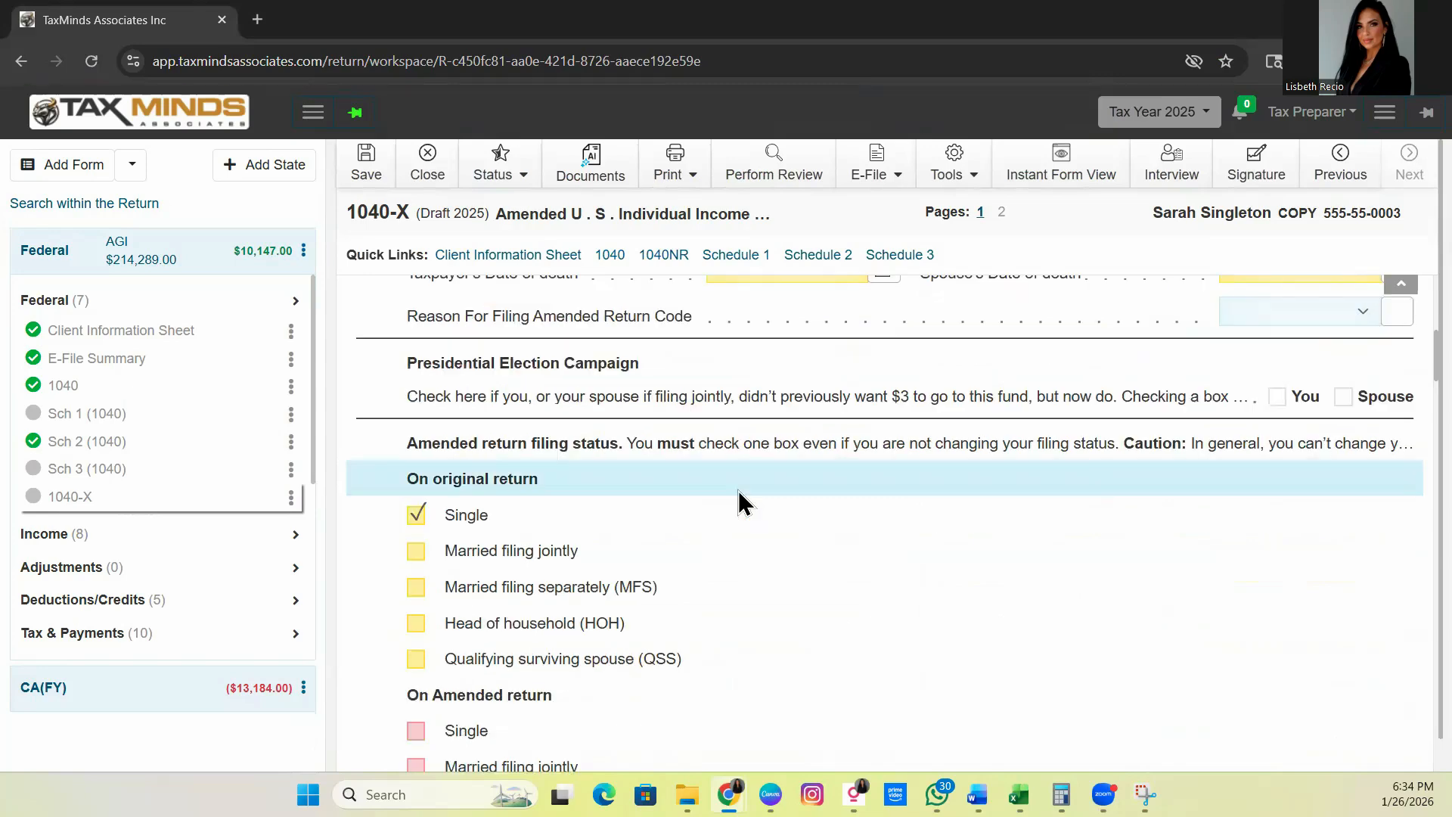
{"action": "scroll", "coordinate": [738, 503], "scroll_direction": "down", "scroll_amount": 1}
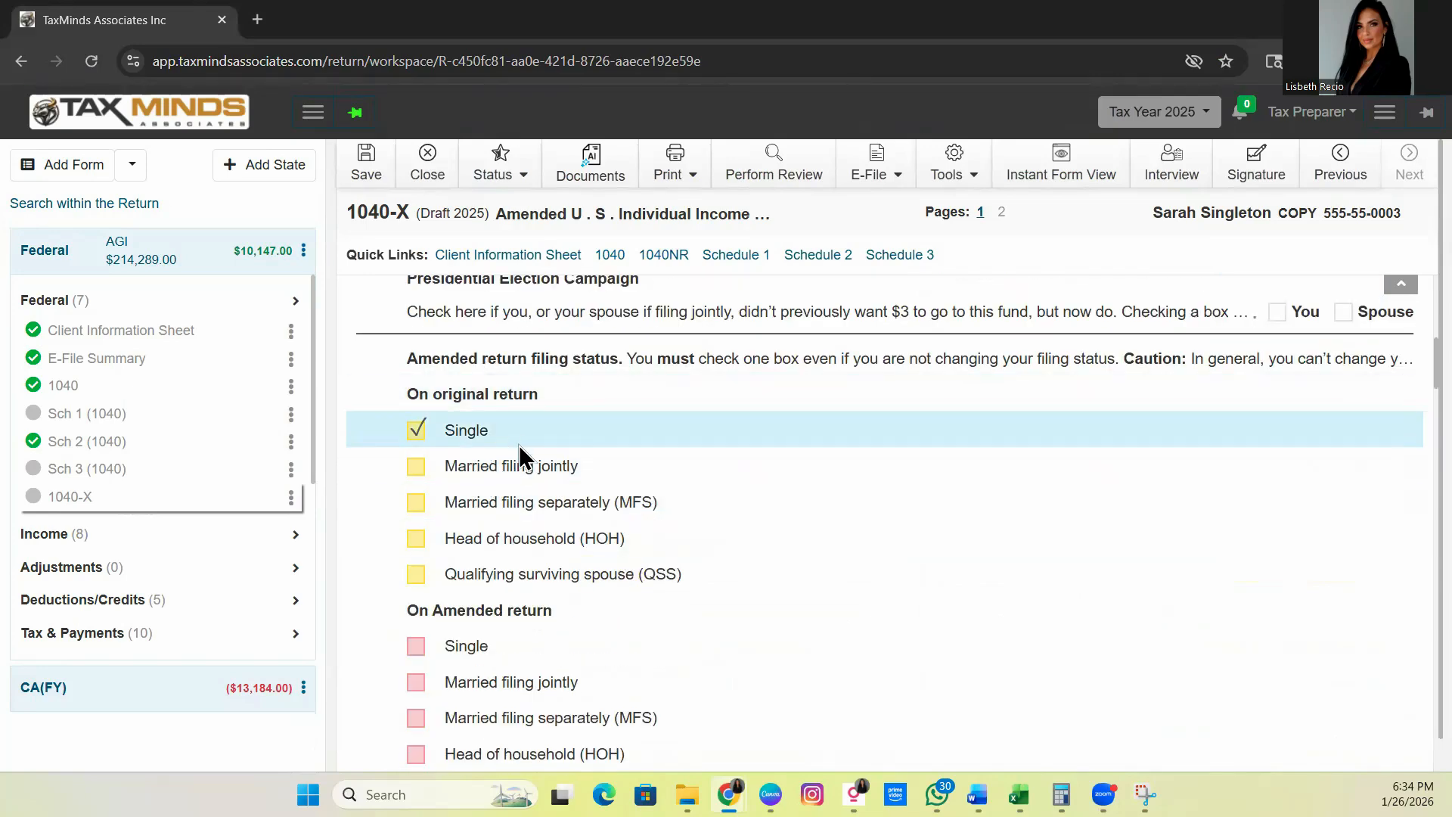
{"action": "scroll", "coordinate": [519, 446], "scroll_direction": "down", "scroll_amount": 2}
{"action": "scroll", "coordinate": [519, 446], "scroll_direction": "up", "scroll_amount": 2}
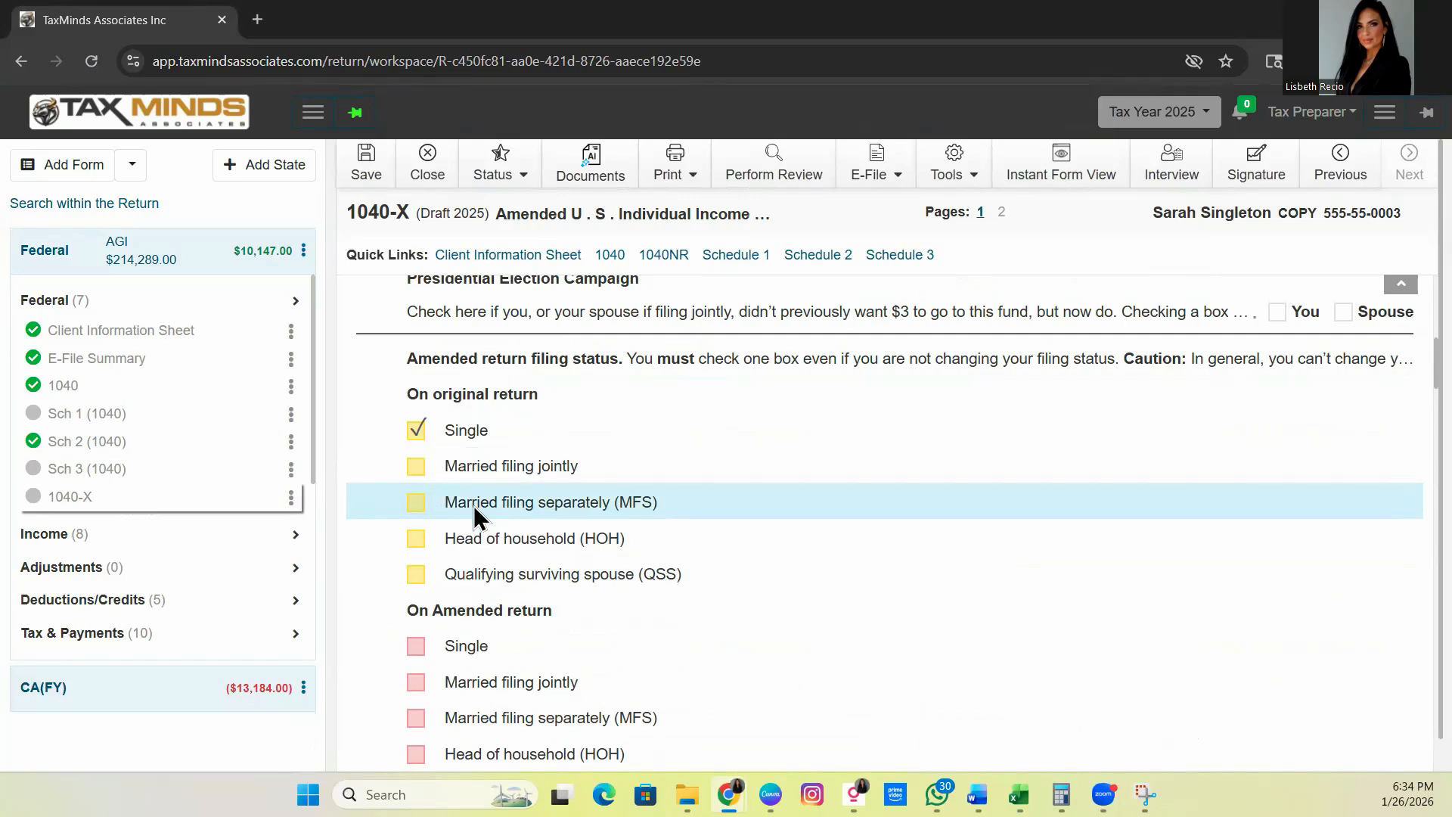
{"action": "scroll", "coordinate": [543, 506], "scroll_direction": "down", "scroll_amount": 2}
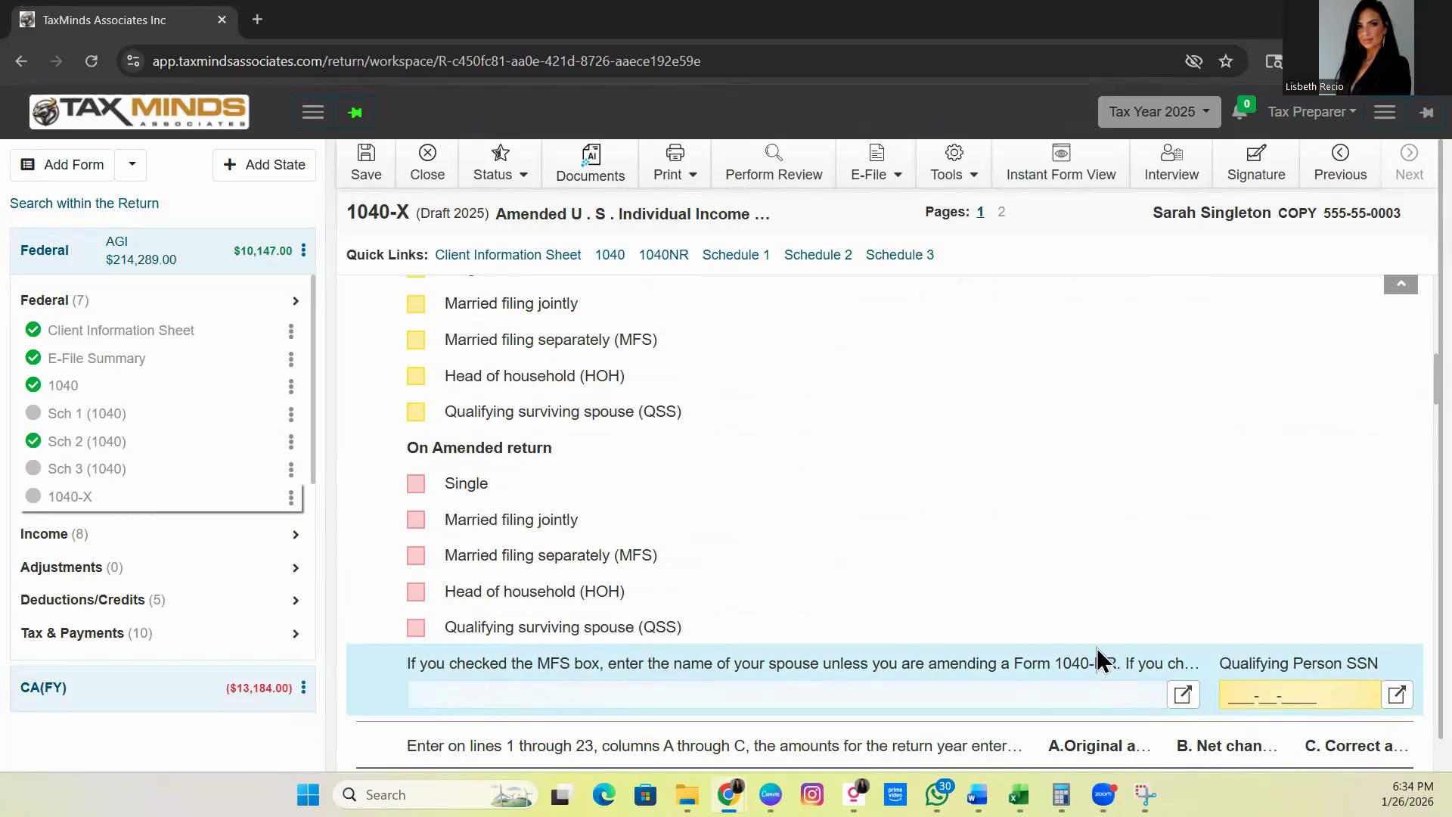
{"action": "scroll", "coordinate": [983, 658], "scroll_direction": "up", "scroll_amount": 2}
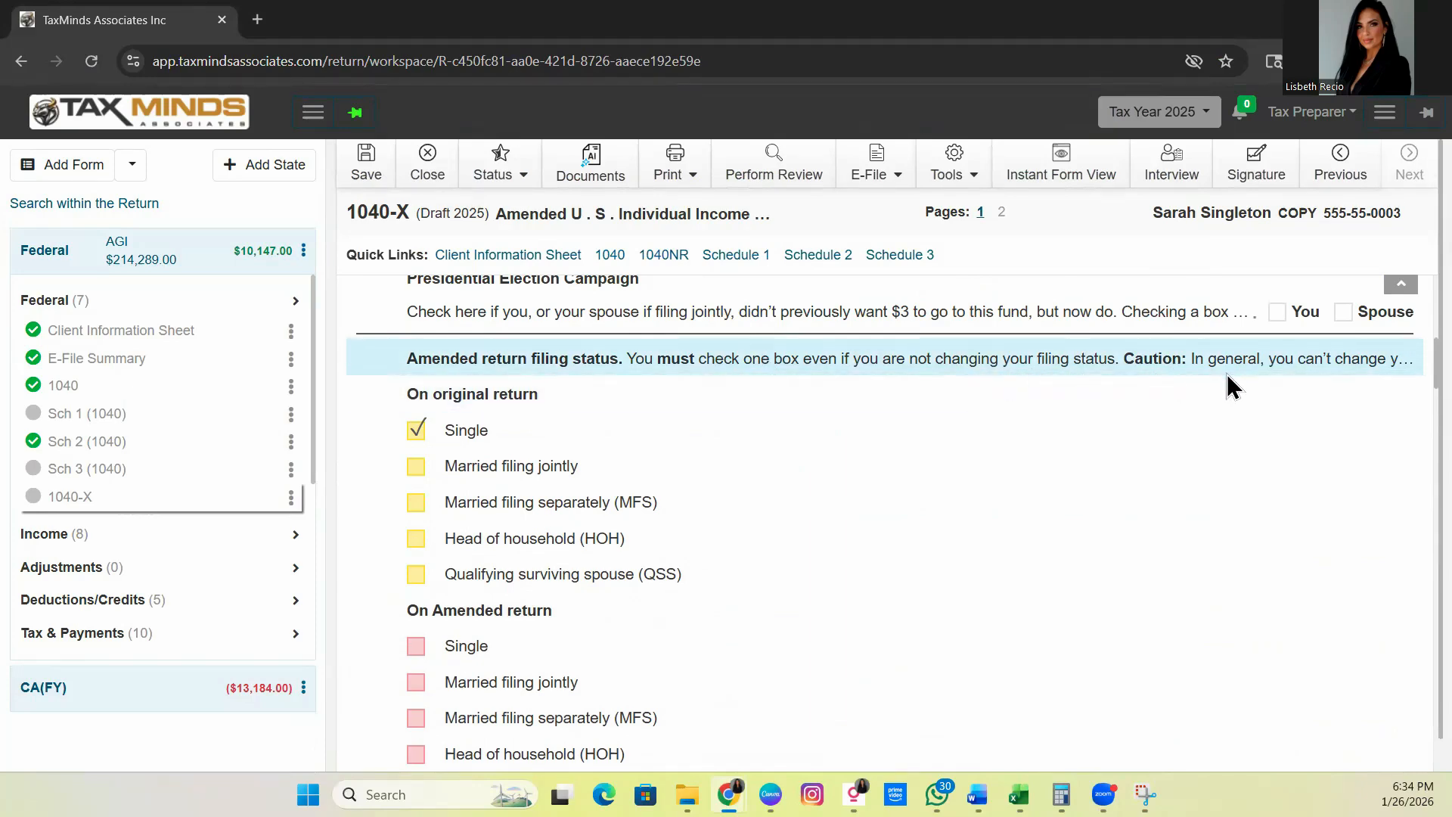
{"action": "scroll", "coordinate": [562, 647], "scroll_direction": "down", "scroll_amount": 2}
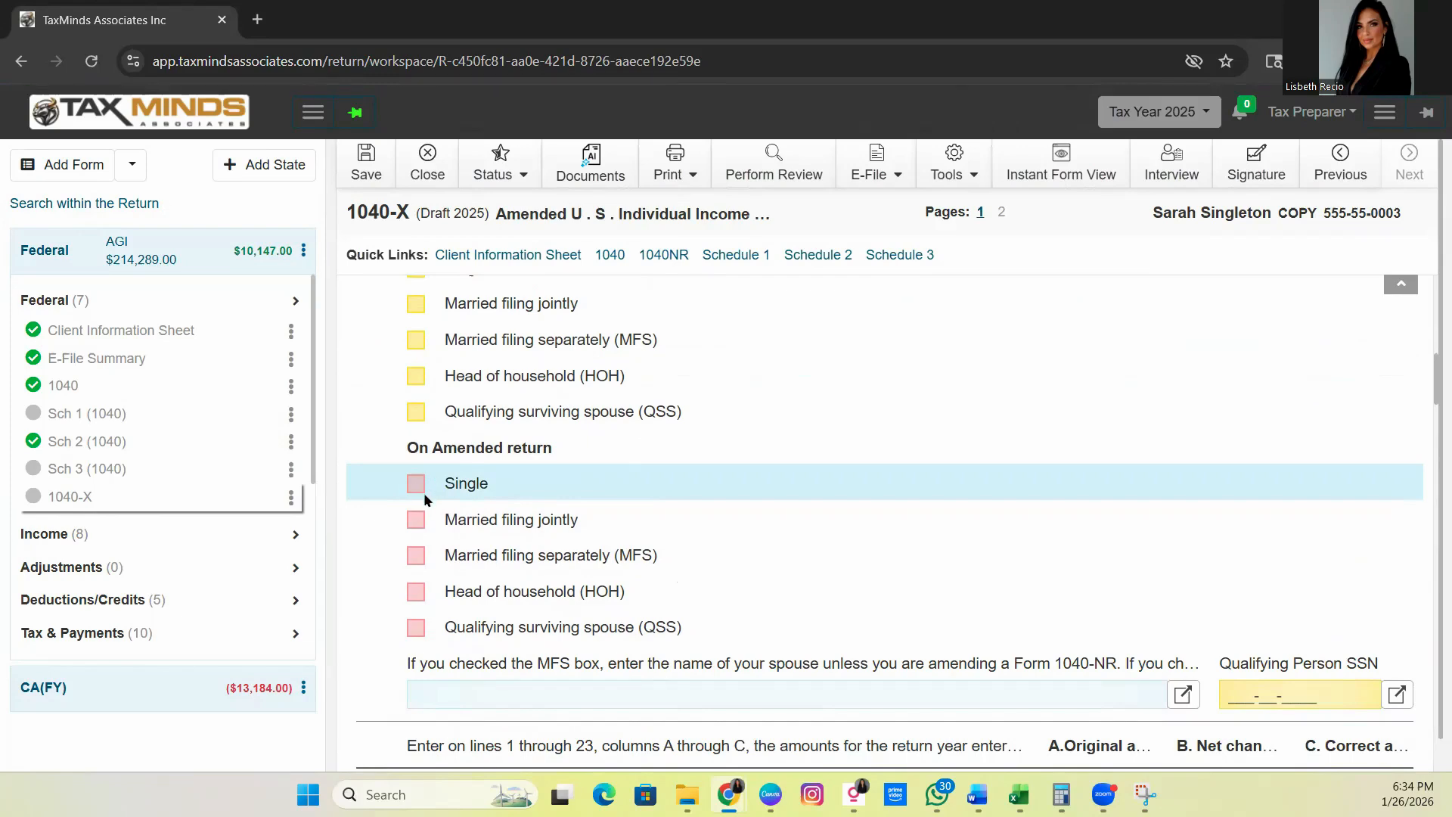
{"action": "scroll", "coordinate": [439, 514], "scroll_direction": "up", "scroll_amount": 2}
{"action": "scroll", "coordinate": [449, 518], "scroll_direction": "up", "scroll_amount": 1}
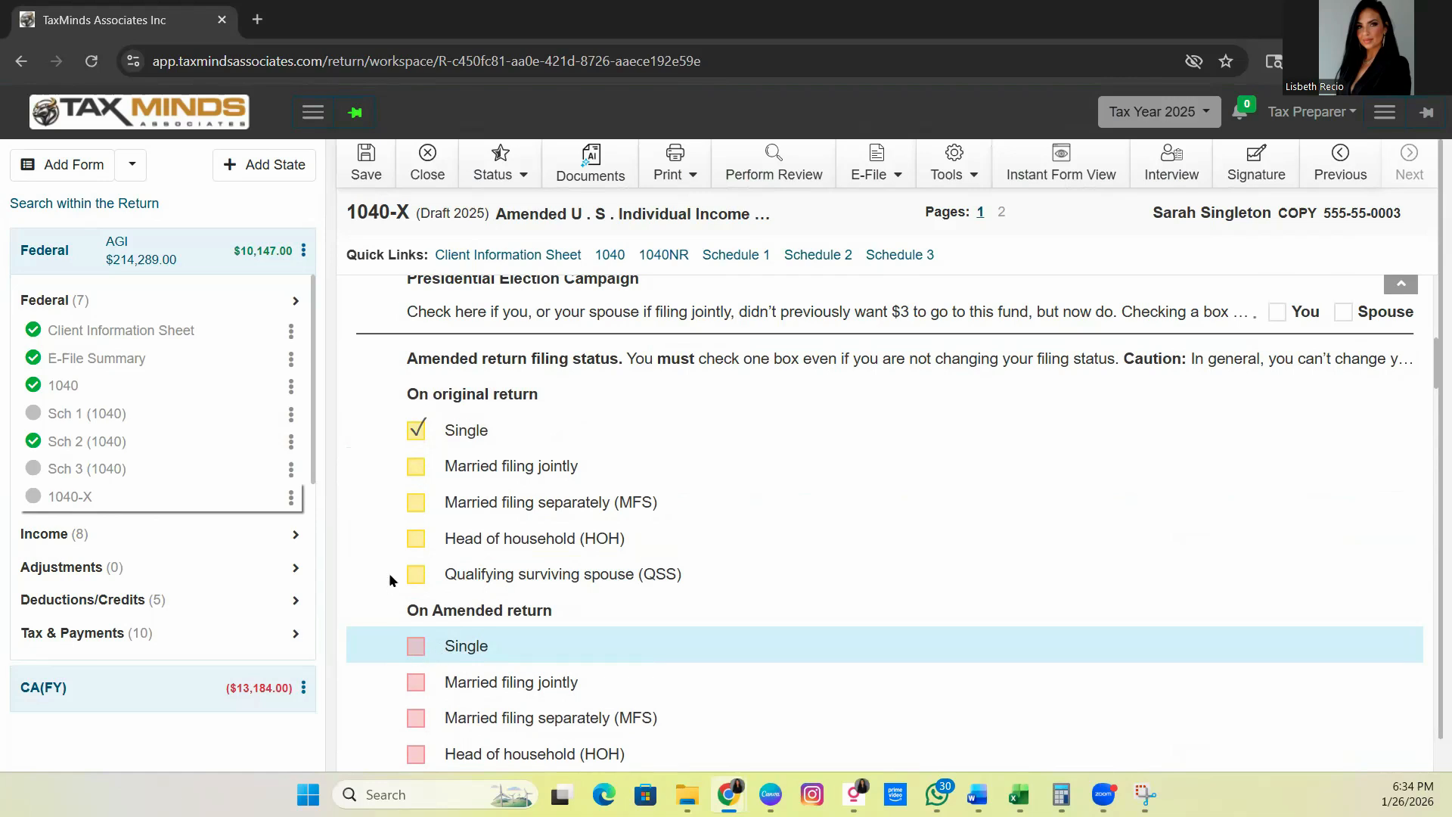
{"action": "scroll", "coordinate": [571, 665], "scroll_direction": "down", "scroll_amount": 2}
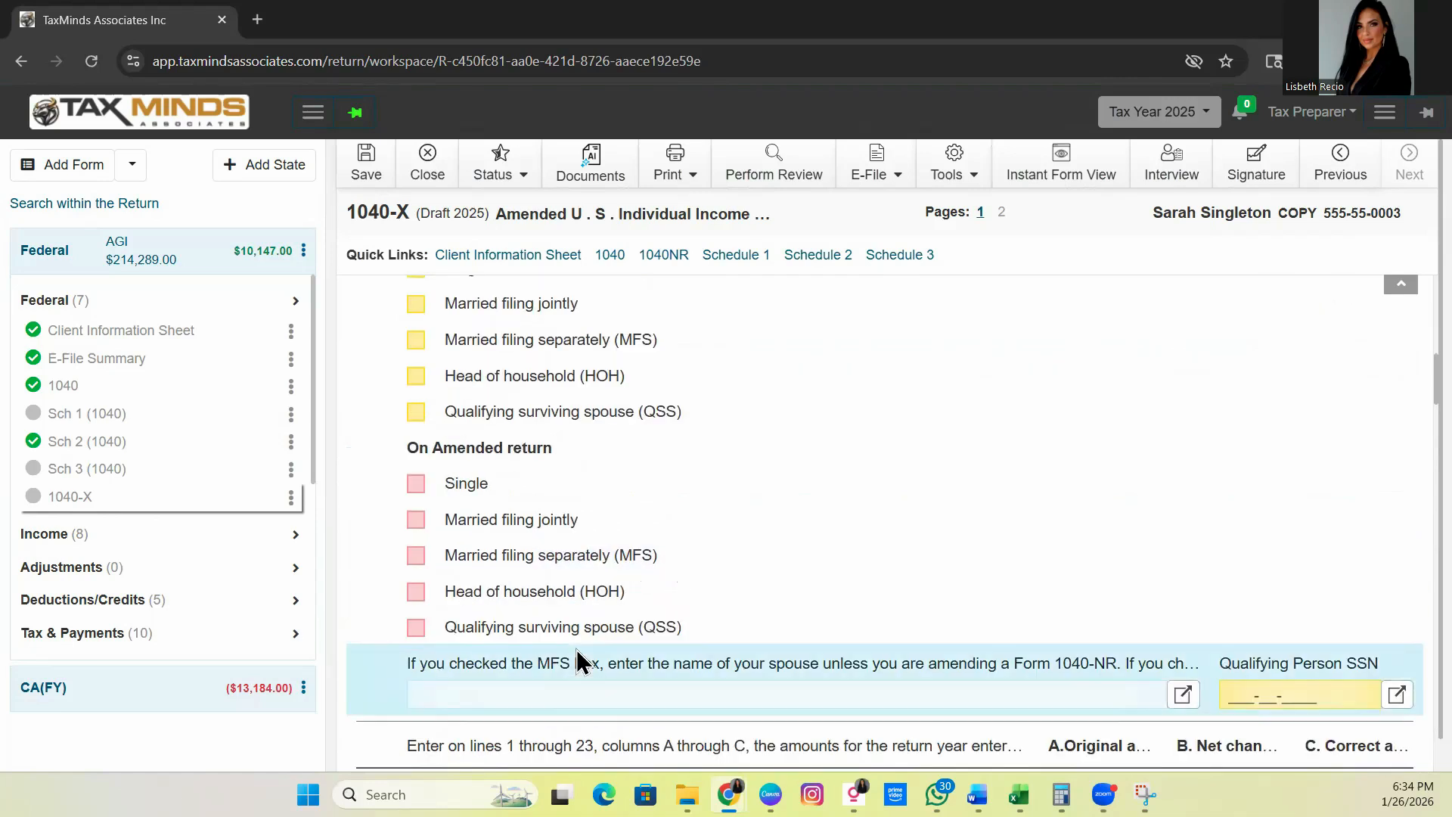
{"action": "scroll", "coordinate": [597, 499], "scroll_direction": "up", "scroll_amount": 2}
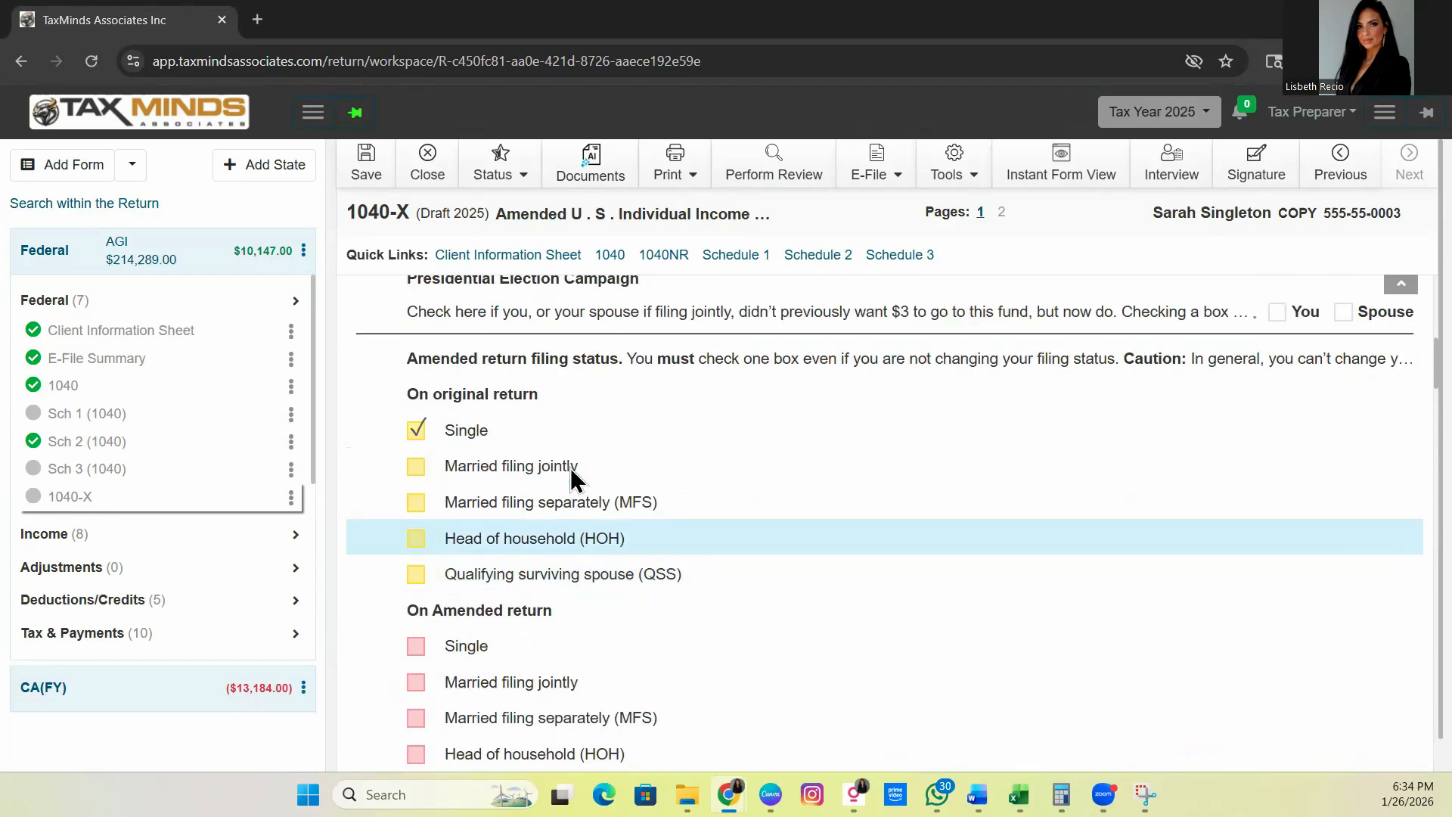
{"action": "scroll", "coordinate": [525, 490], "scroll_direction": "down", "scroll_amount": 2}
{"action": "scroll", "coordinate": [542, 484], "scroll_direction": "up", "scroll_amount": 2}
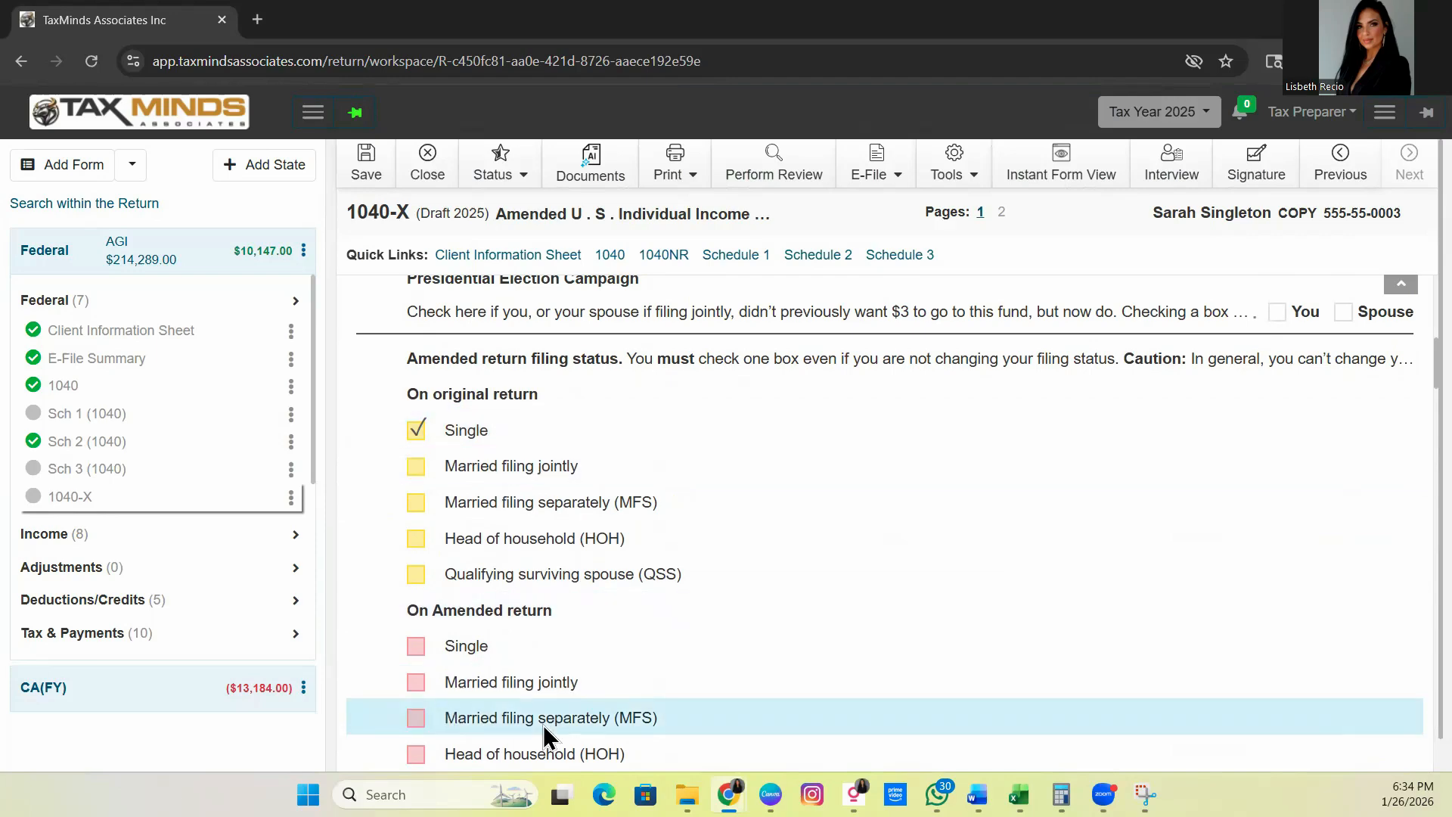
{"action": "scroll", "coordinate": [554, 720], "scroll_direction": "down", "scroll_amount": 2}
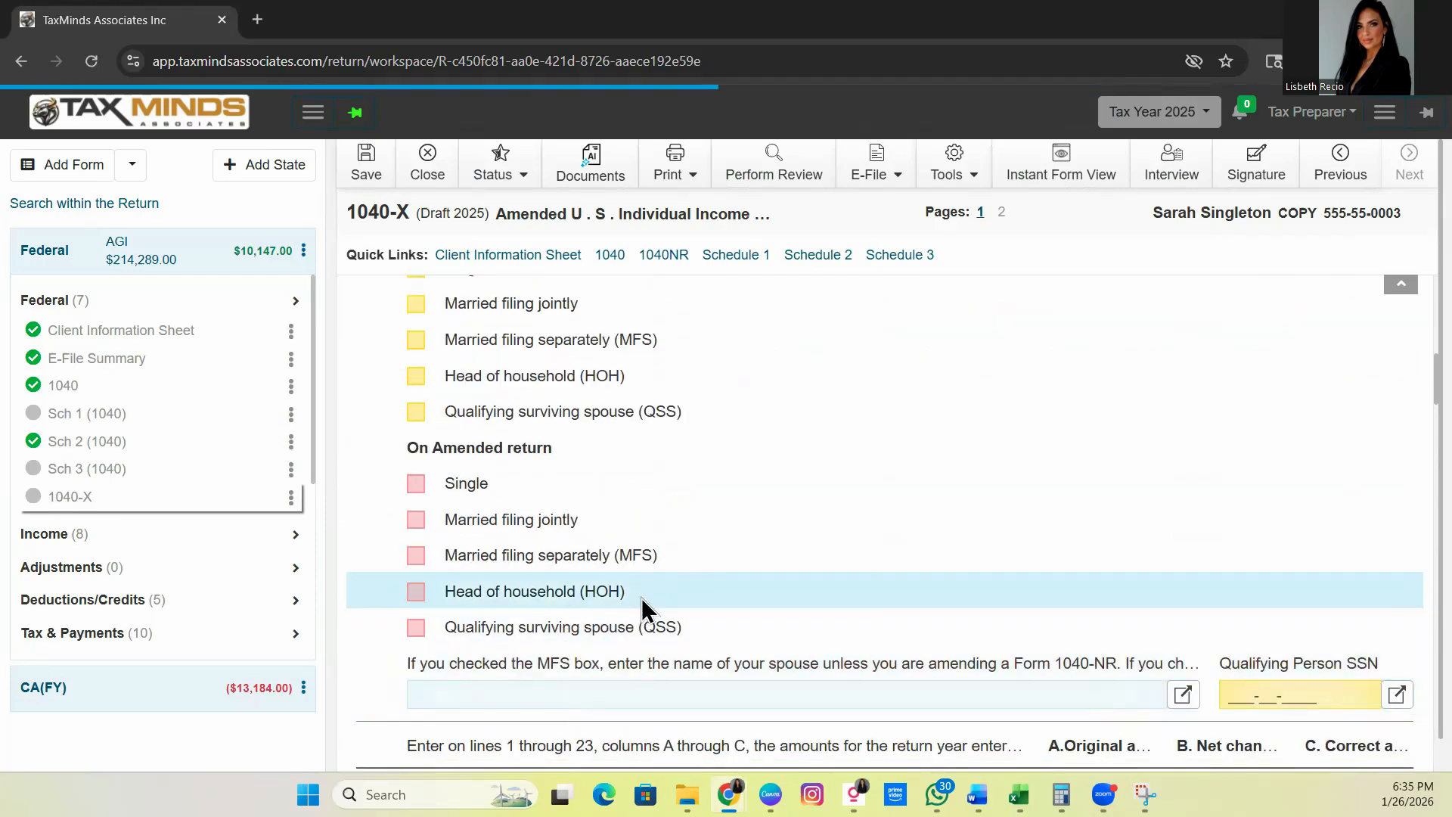
{"action": "scroll", "coordinate": [679, 586], "scroll_direction": "down", "scroll_amount": 2}
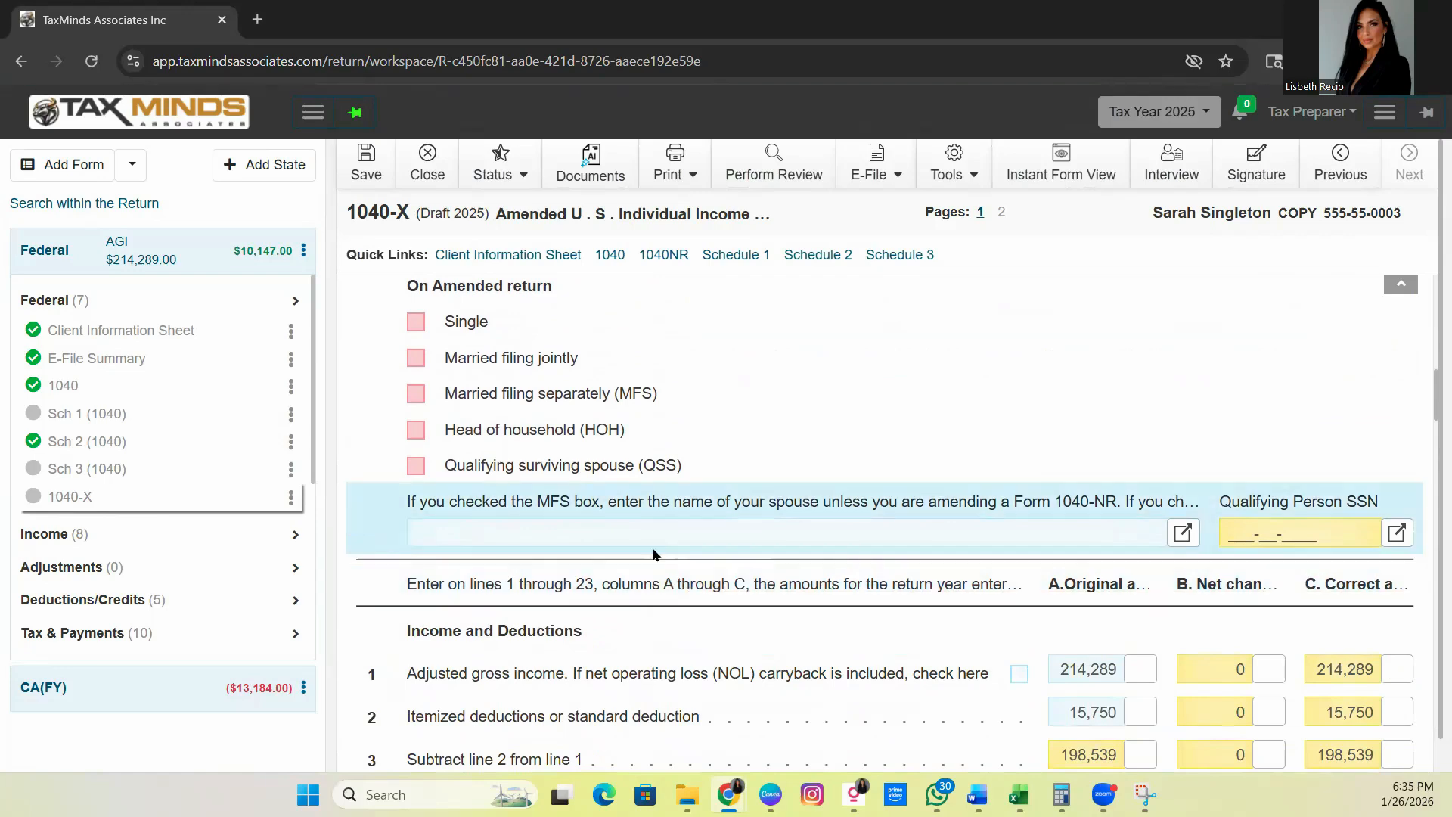
{"action": "scroll", "coordinate": [651, 552], "scroll_direction": "up", "scroll_amount": 4}
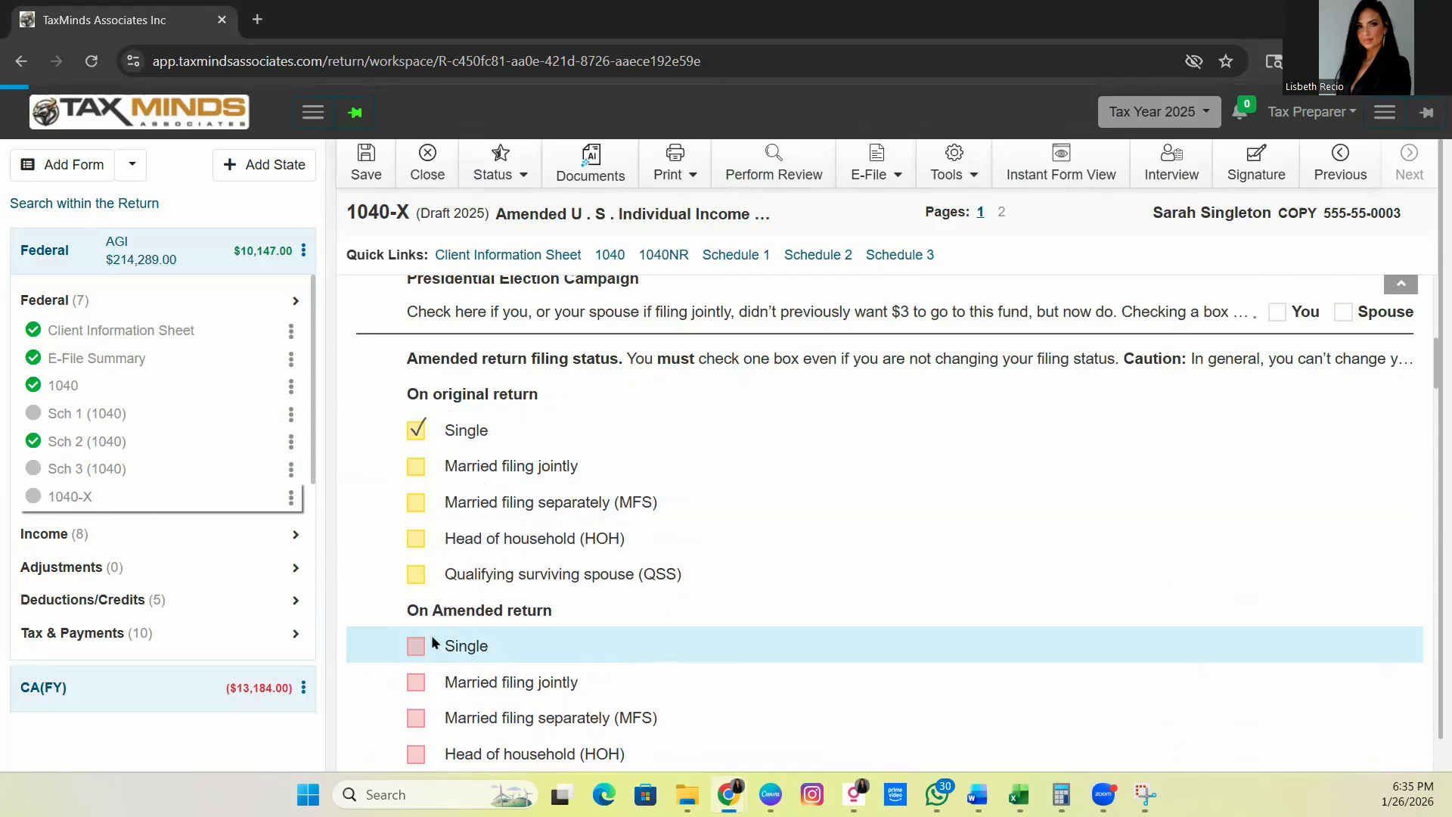
Mark Single as the amended filing status on Form 1040-X
{"action": "left_click", "coordinate": [415, 646]}
{"action": "scroll", "coordinate": [900, 570], "scroll_direction": "down", "scroll_amount": 4}
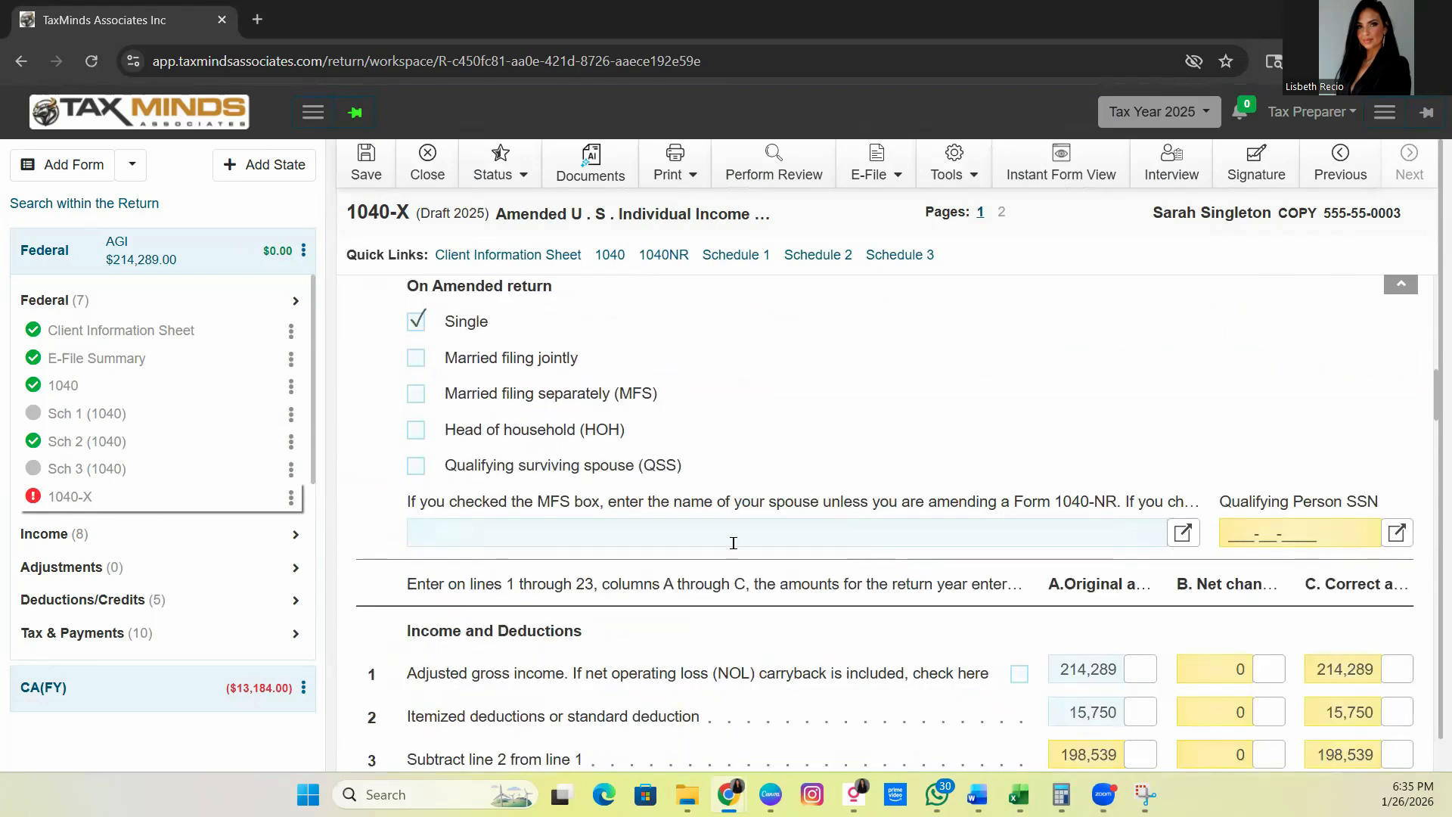
{"action": "scroll", "coordinate": [680, 575], "scroll_direction": "down", "scroll_amount": 4}
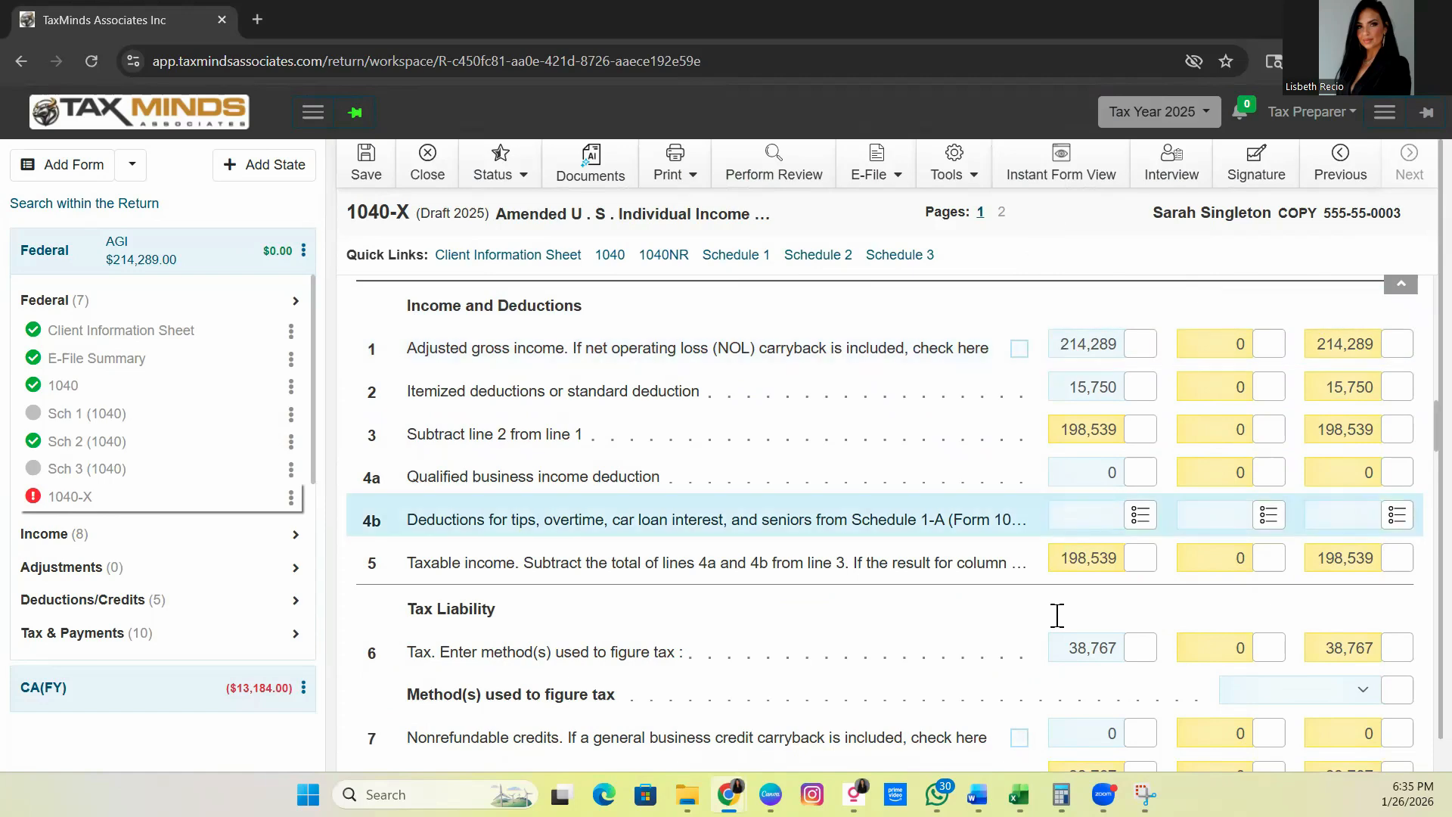
{"action": "scroll", "coordinate": [1065, 625], "scroll_direction": "down", "scroll_amount": 6}
{"action": "scroll", "coordinate": [1065, 662], "scroll_direction": "up", "scroll_amount": 8}
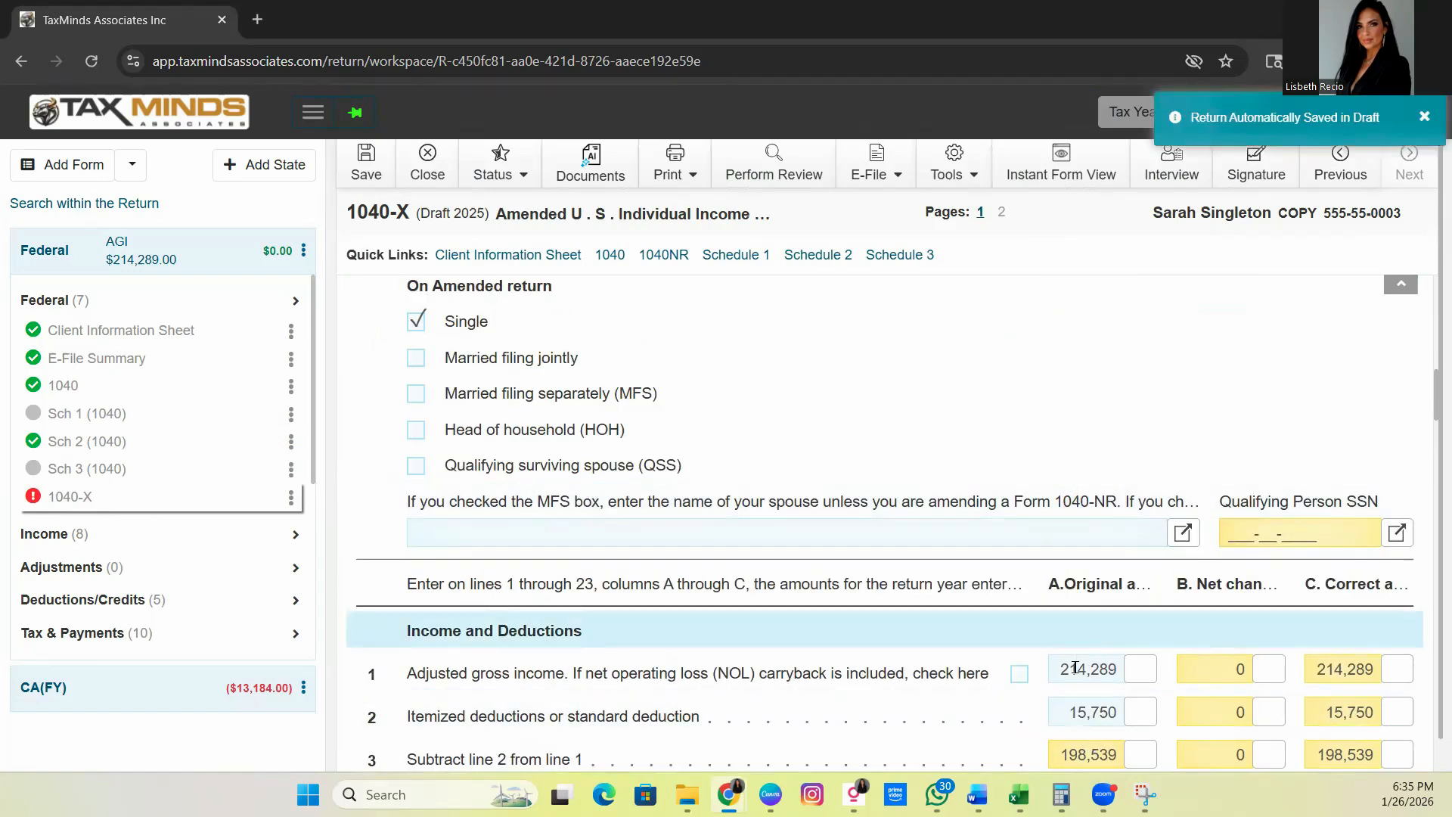
{"action": "scroll", "coordinate": [1044, 660], "scroll_direction": "down", "scroll_amount": 6}
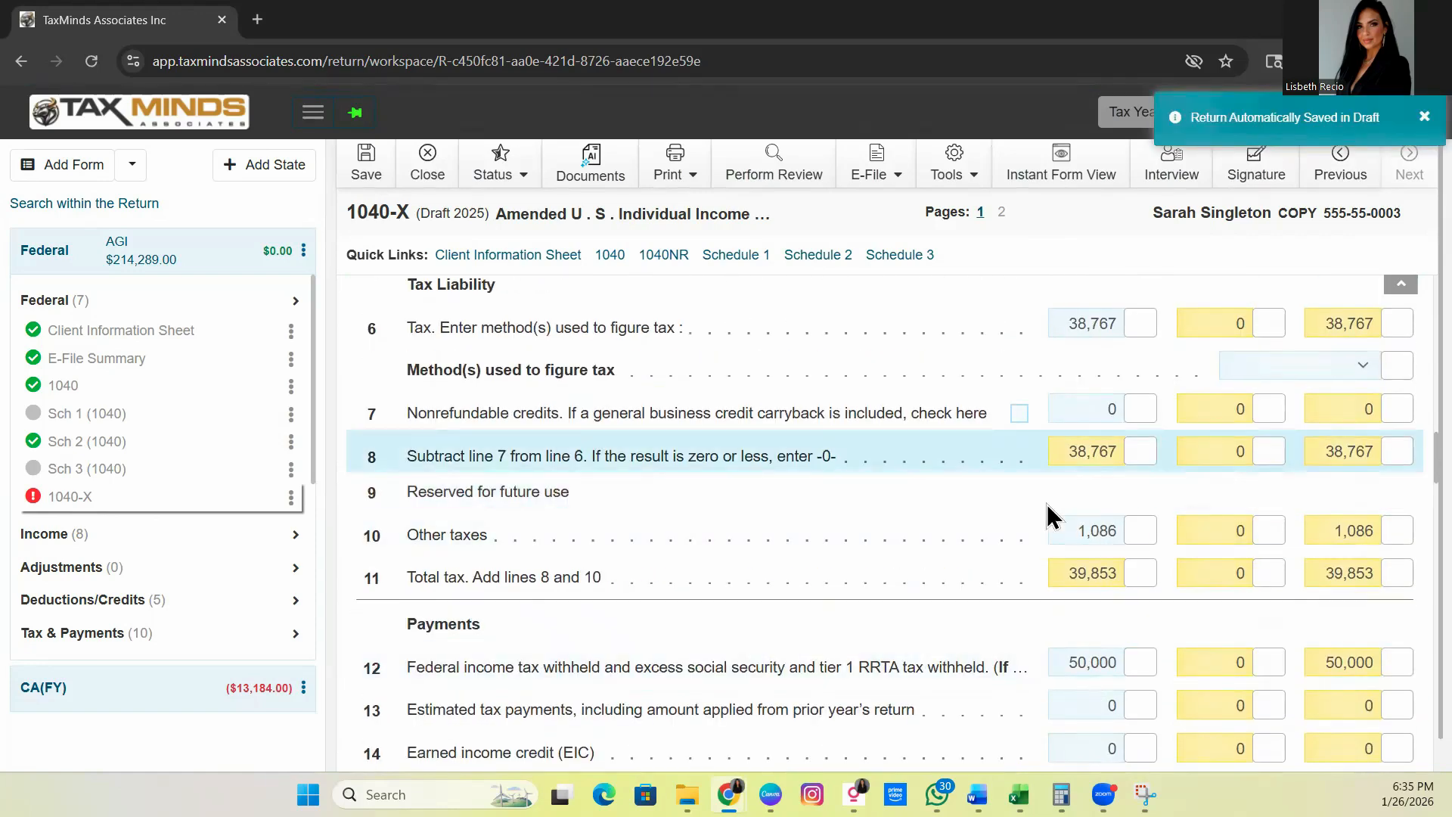
{"action": "scroll", "coordinate": [1076, 522], "scroll_direction": "up", "scroll_amount": 5}
Review the 1040-X lines (taxable income 198,539, no net change) and save the return
{"action": "scroll", "coordinate": [1086, 522], "scroll_direction": "up", "scroll_amount": 4}
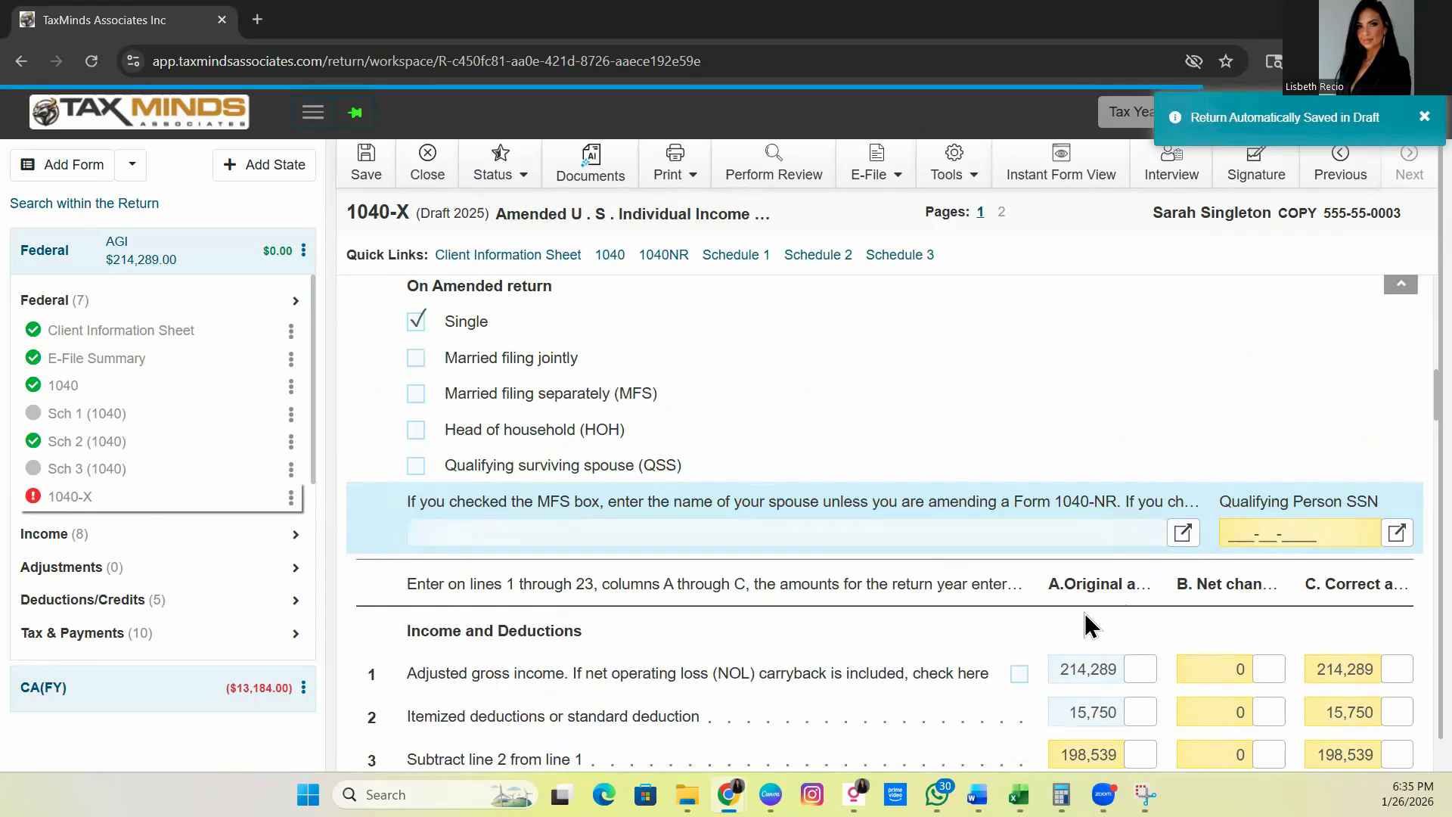
{"action": "scroll", "coordinate": [1116, 593], "scroll_direction": "down", "scroll_amount": 2}
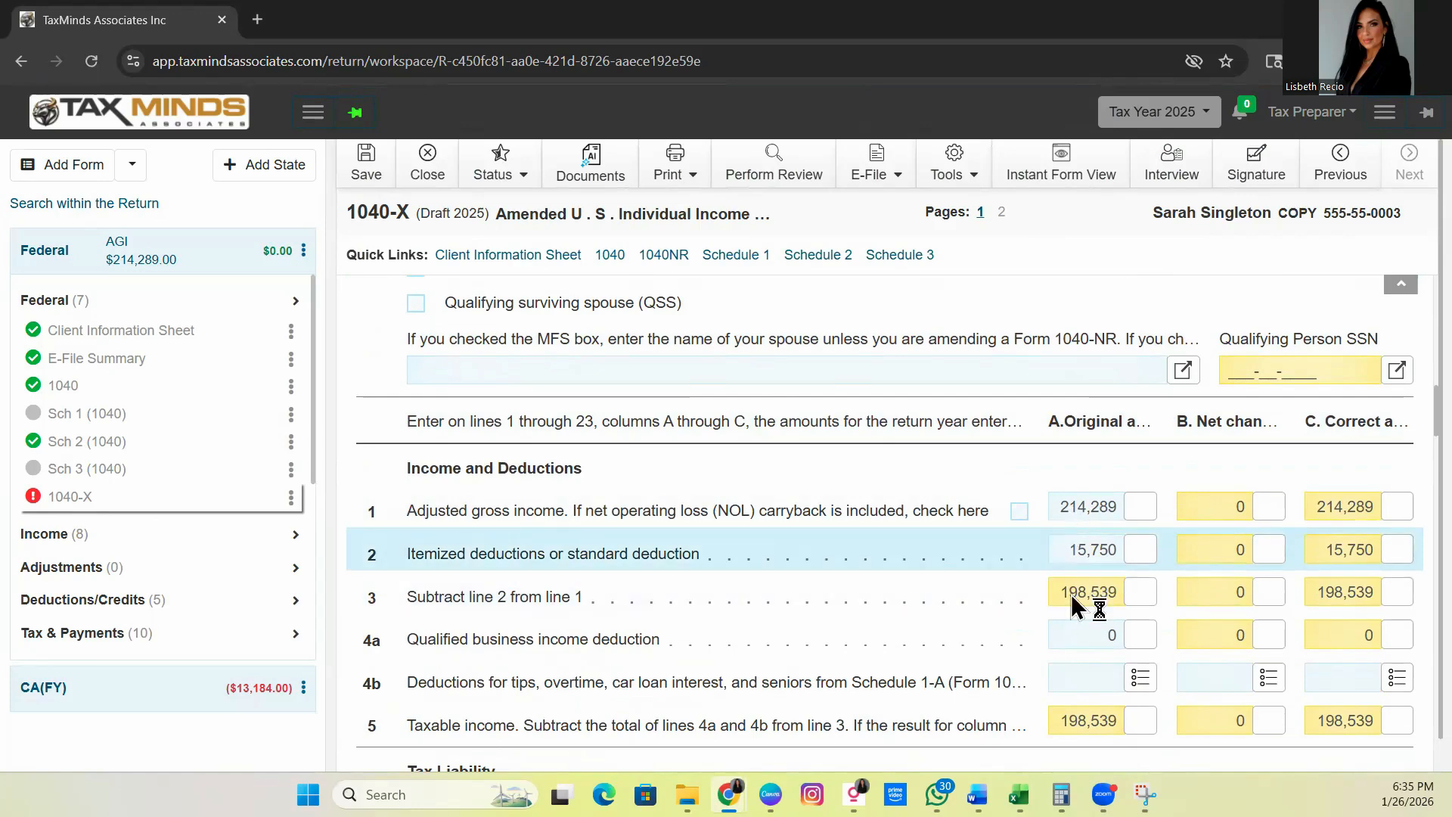
{"action": "scroll", "coordinate": [1030, 606], "scroll_direction": "down", "scroll_amount": 1}
{"action": "scroll", "coordinate": [1043, 575], "scroll_direction": "down", "scroll_amount": 2}
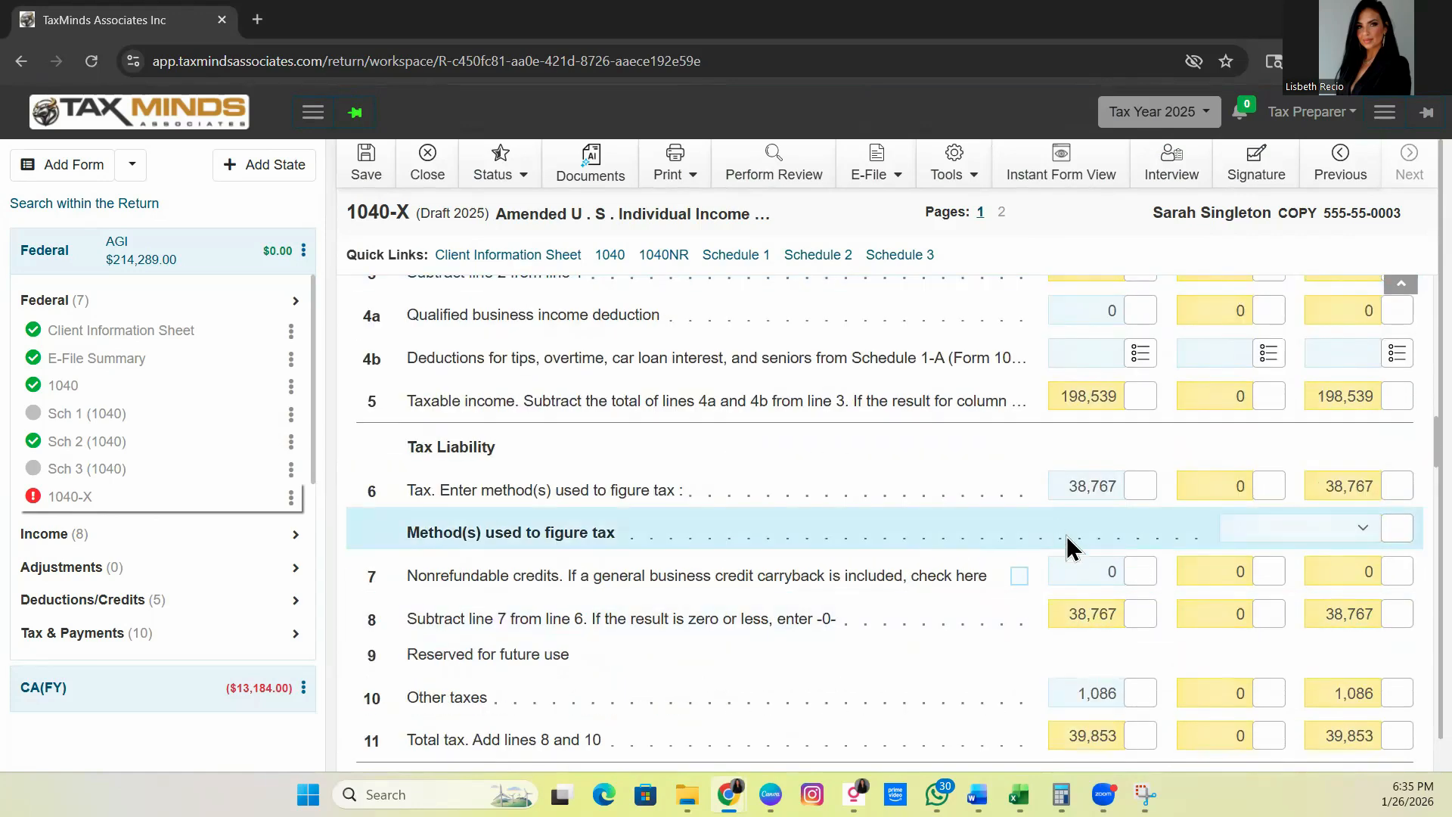
{"action": "scroll", "coordinate": [1067, 539], "scroll_direction": "down", "scroll_amount": 5}
{"action": "scroll", "coordinate": [1067, 538], "scroll_direction": "down", "scroll_amount": 3}
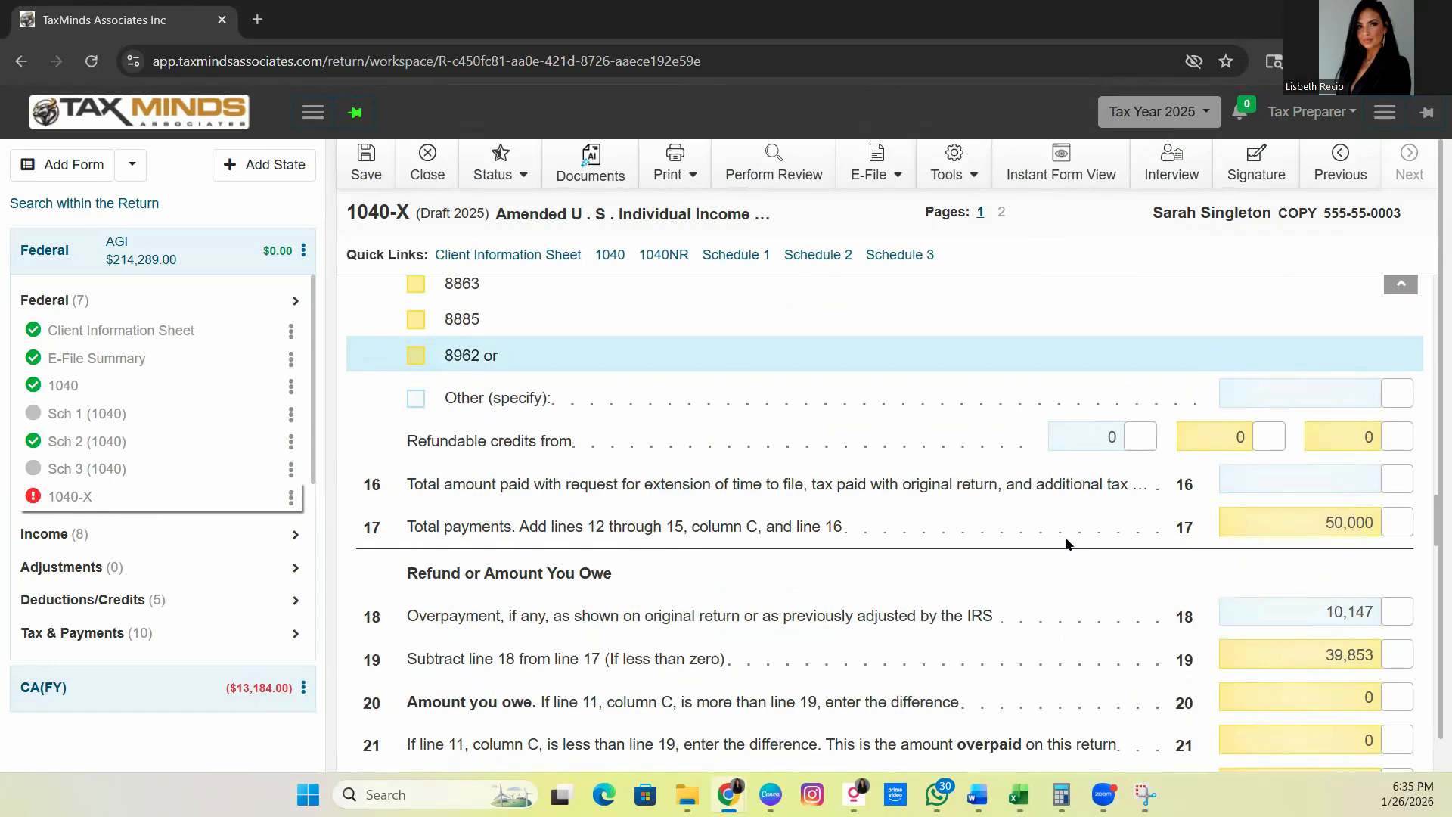
{"action": "scroll", "coordinate": [1066, 541], "scroll_direction": "down", "scroll_amount": 3}
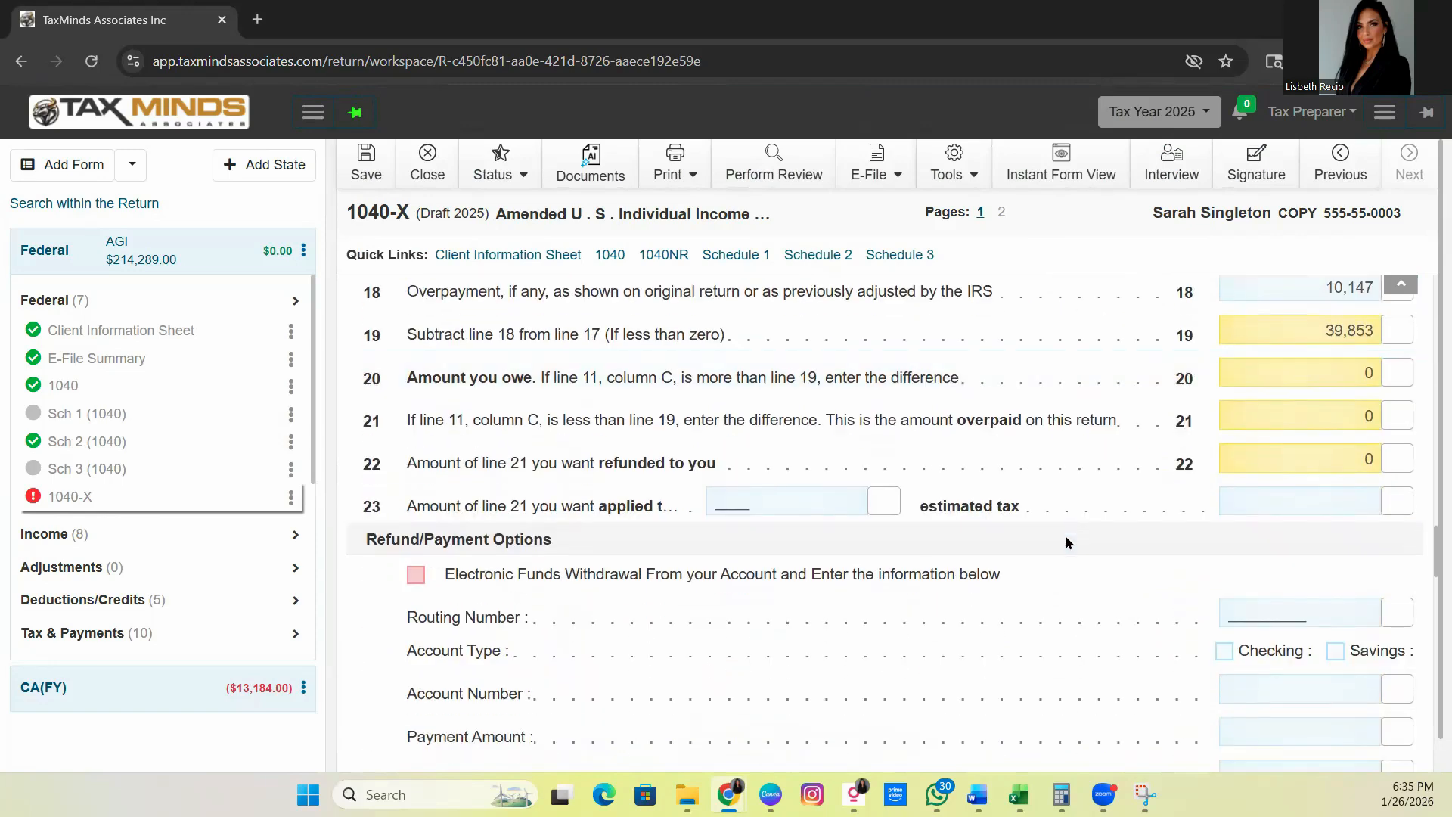
{"action": "scroll", "coordinate": [1064, 534], "scroll_direction": "down", "scroll_amount": 3}
{"action": "scroll", "coordinate": [1059, 536], "scroll_direction": "up", "scroll_amount": 15}
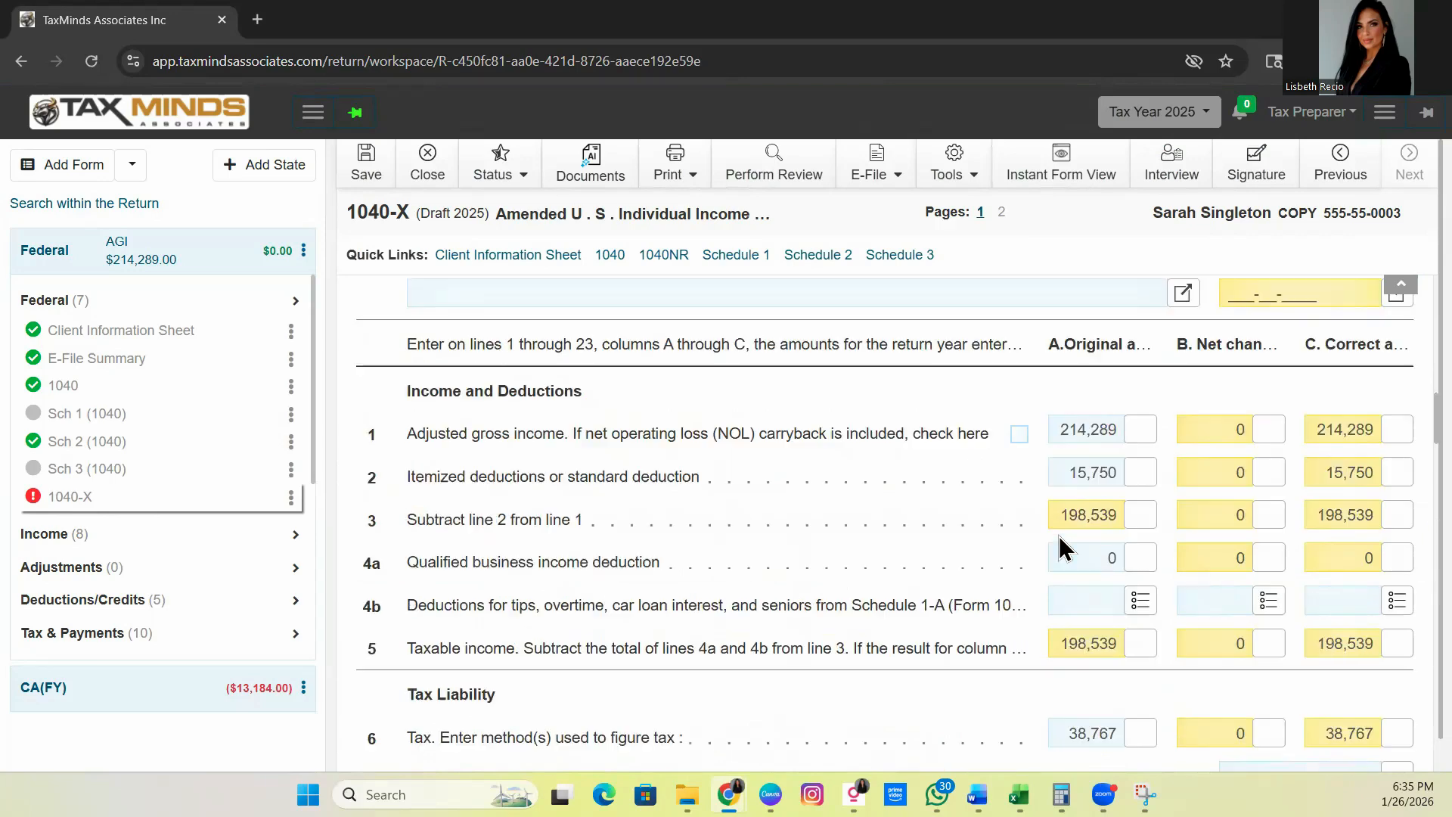
{"action": "scroll", "coordinate": [1058, 535], "scroll_direction": "up", "scroll_amount": 1}
{"action": "left_click", "coordinate": [368, 175]}
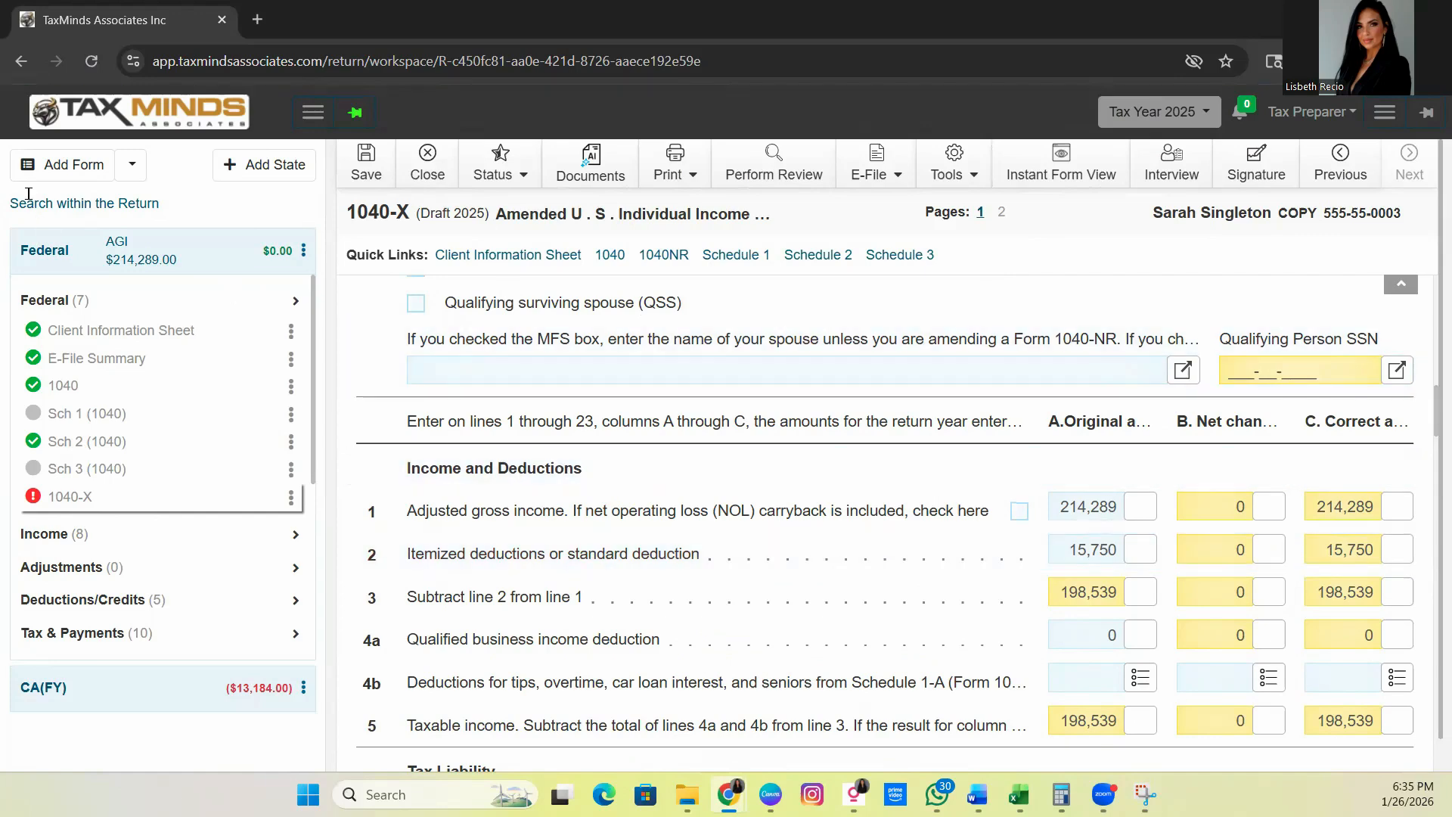
Search '1099 NEC' and add the 1099-NEC form under Sch 1 (1040)
{"action": "left_click", "coordinate": [65, 164]}
{"action": "left_click", "coordinate": [110, 207]}
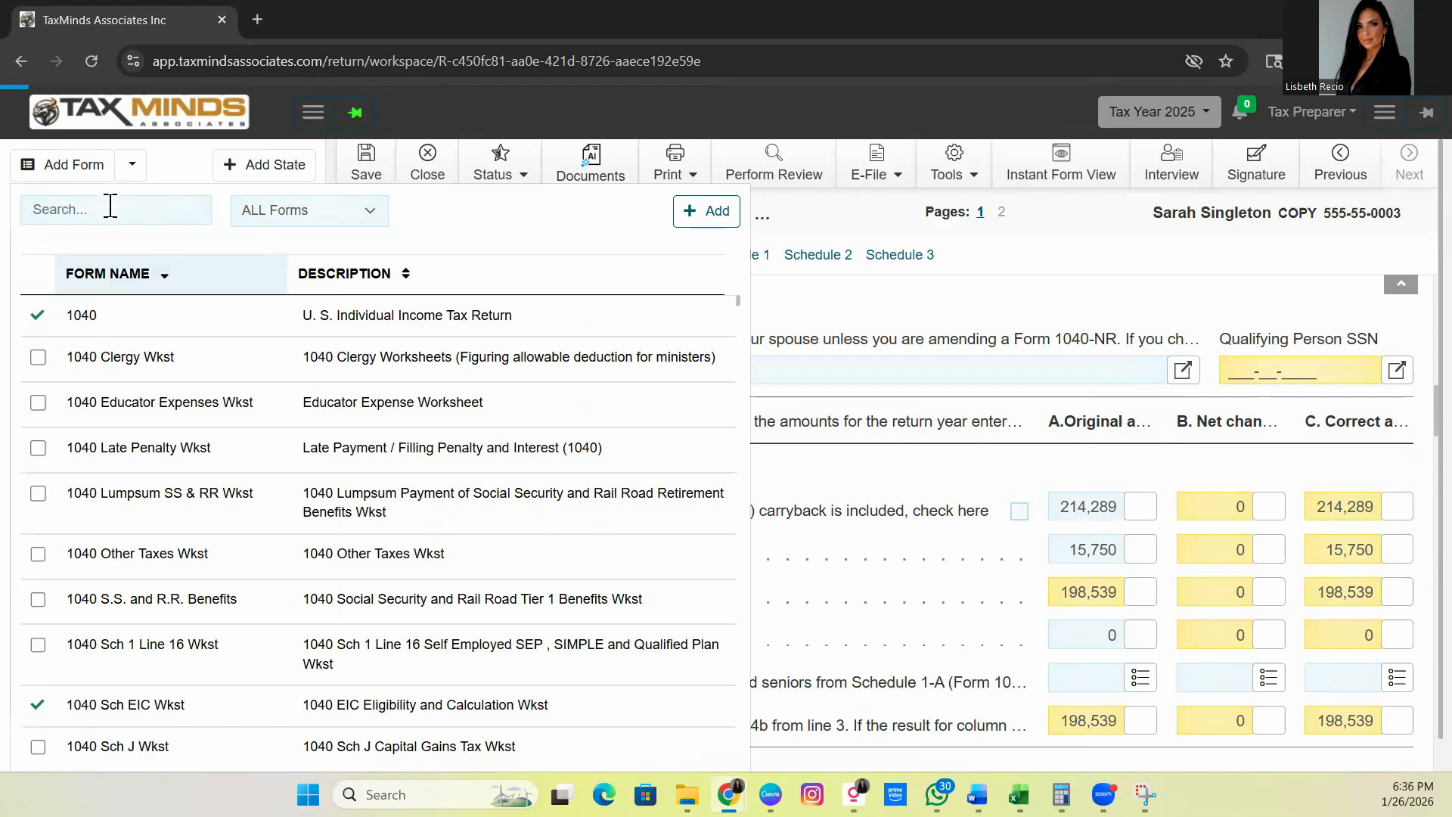
{"action": "type", "text": "1099"}
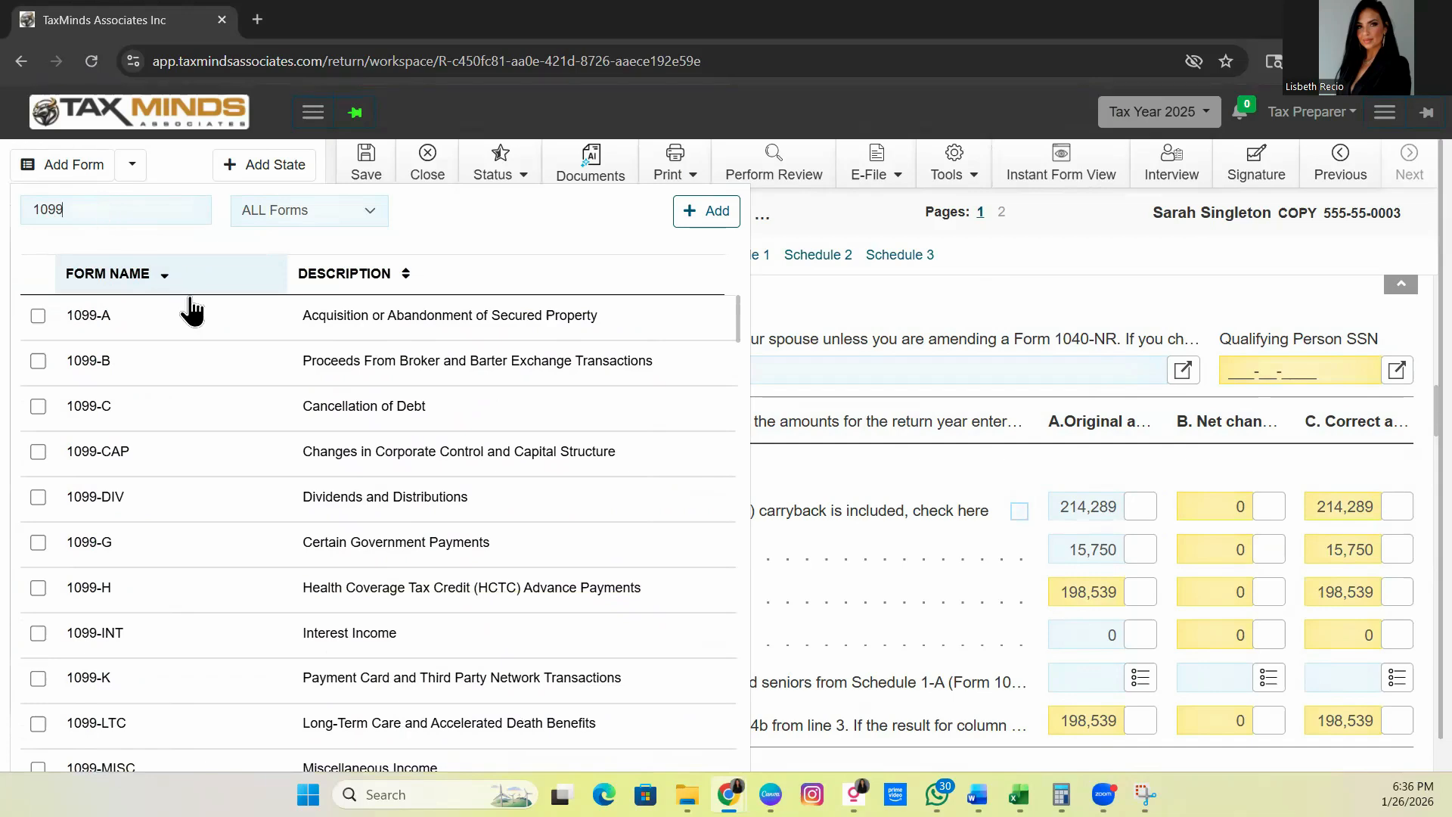
{"action": "type", "text": " NEC"}
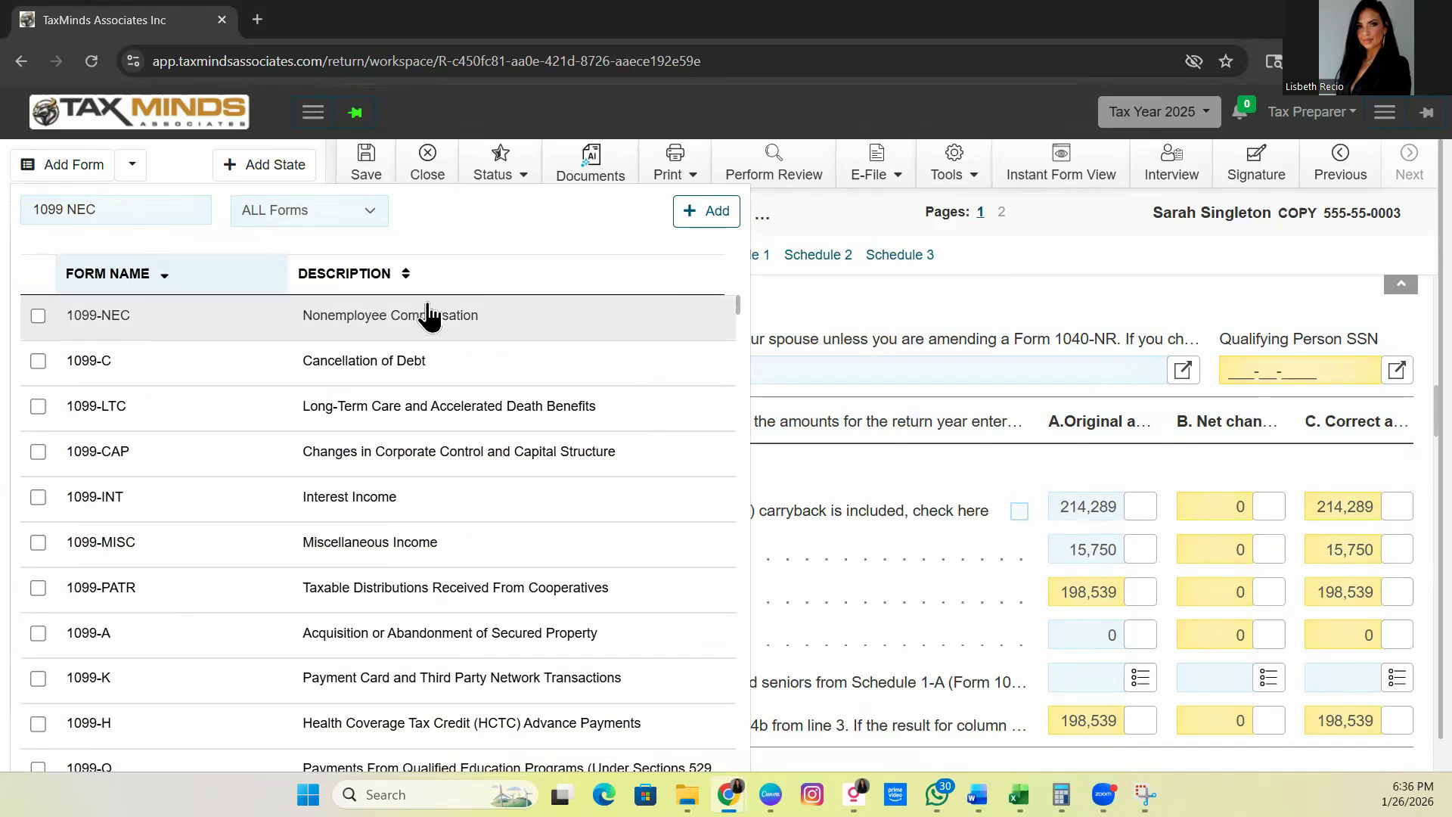
{"action": "left_click", "coordinate": [600, 316]}
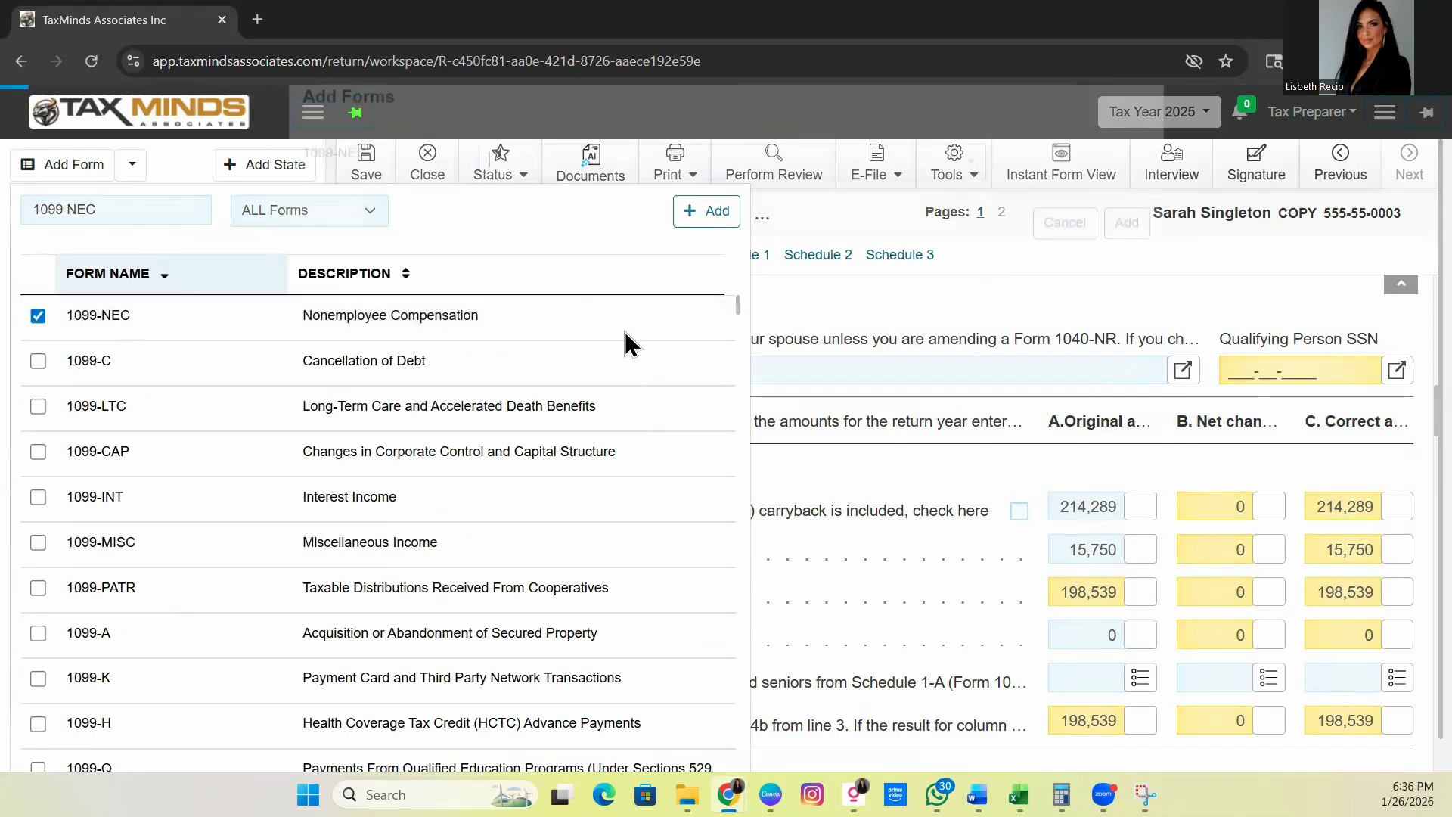
{"action": "left_click", "coordinate": [606, 201]}
{"action": "left_click", "coordinate": [638, 279]}
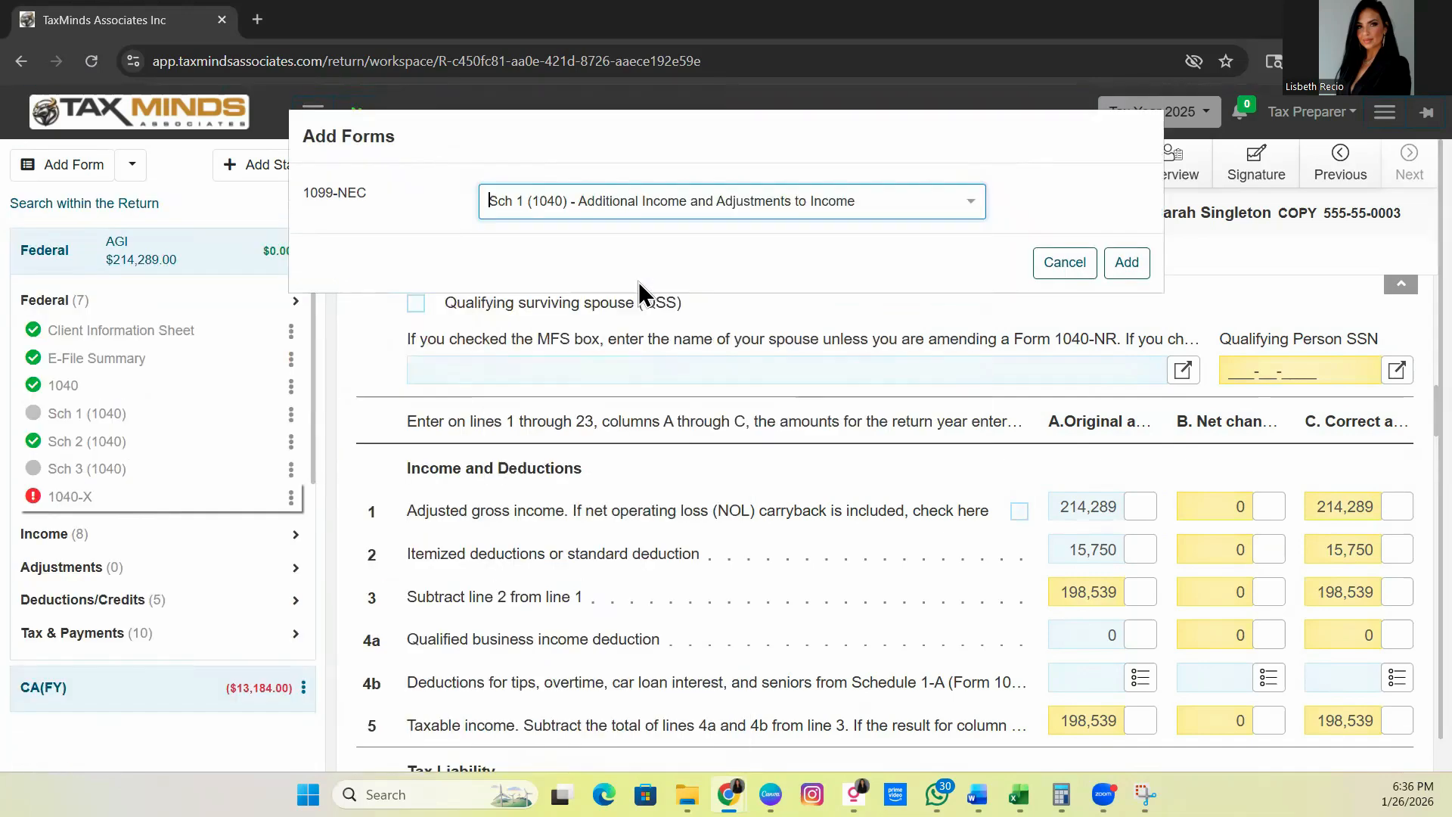
{"action": "left_click", "coordinate": [1125, 264]}
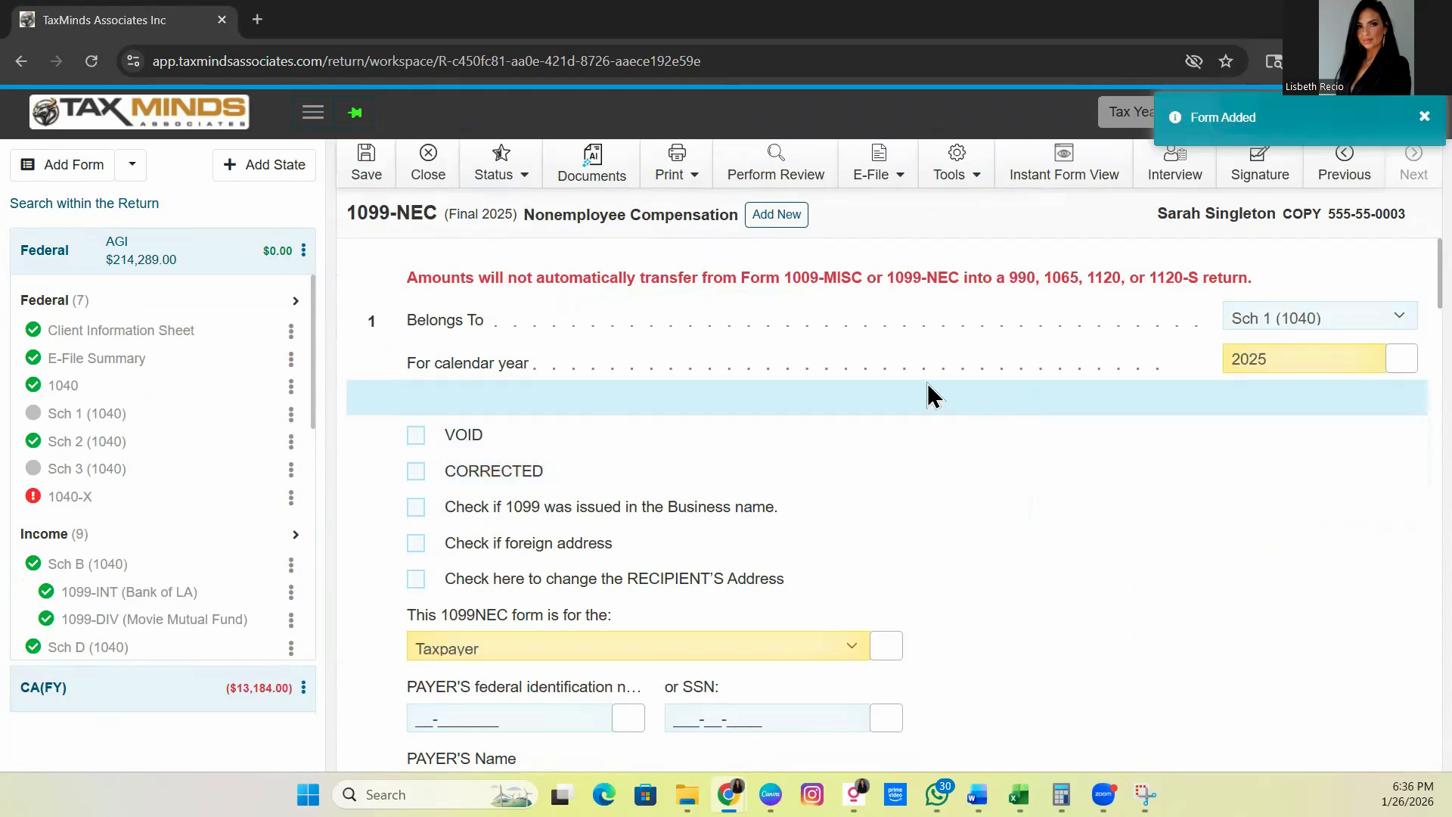
Fill in the 1099-NEC payer's federal ID, name Uber Technologies, Inc., and street address
{"action": "scroll", "coordinate": [711, 437], "scroll_direction": "down", "scroll_amount": 4}
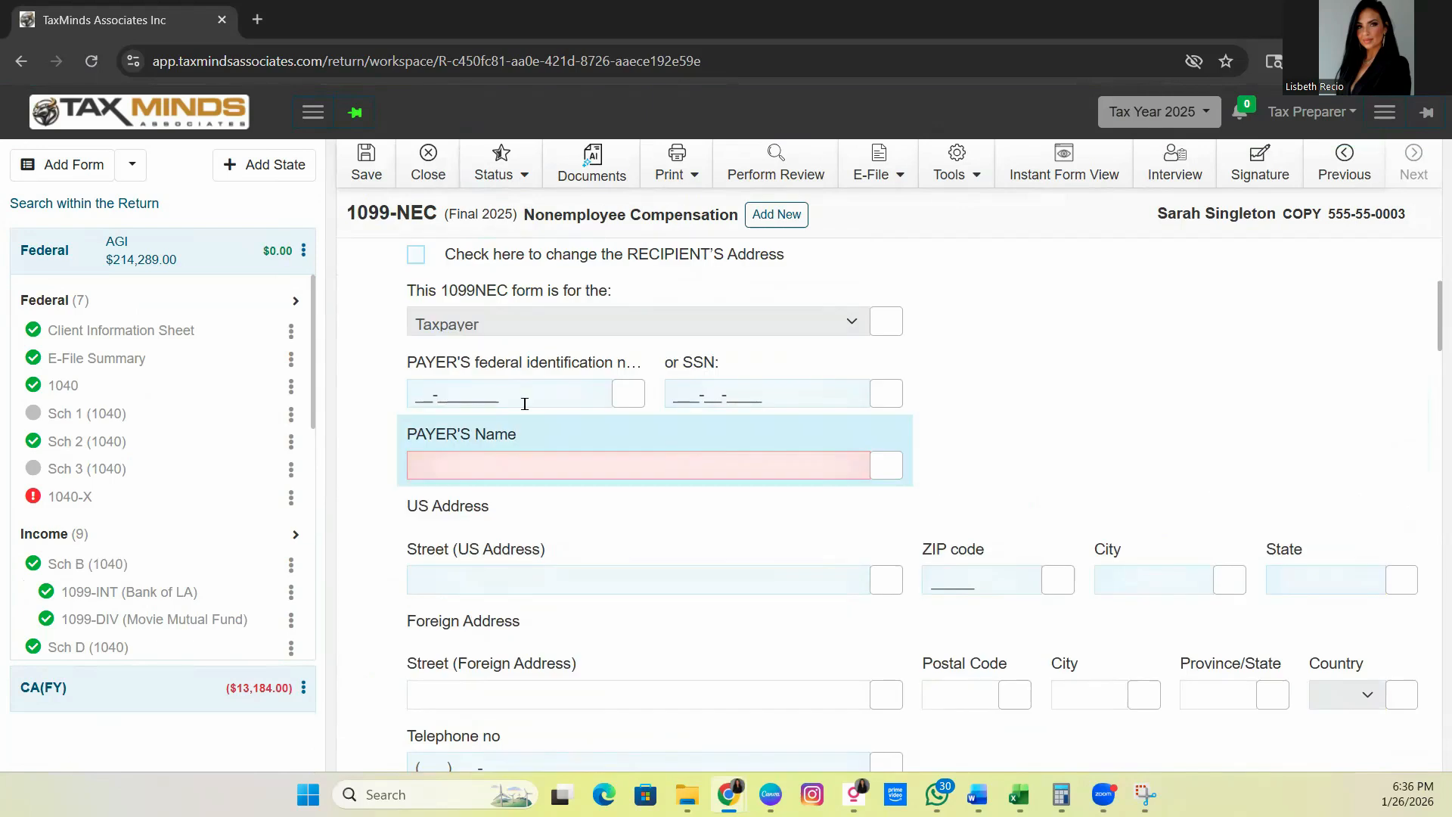
{"action": "left_click", "coordinate": [527, 399]}
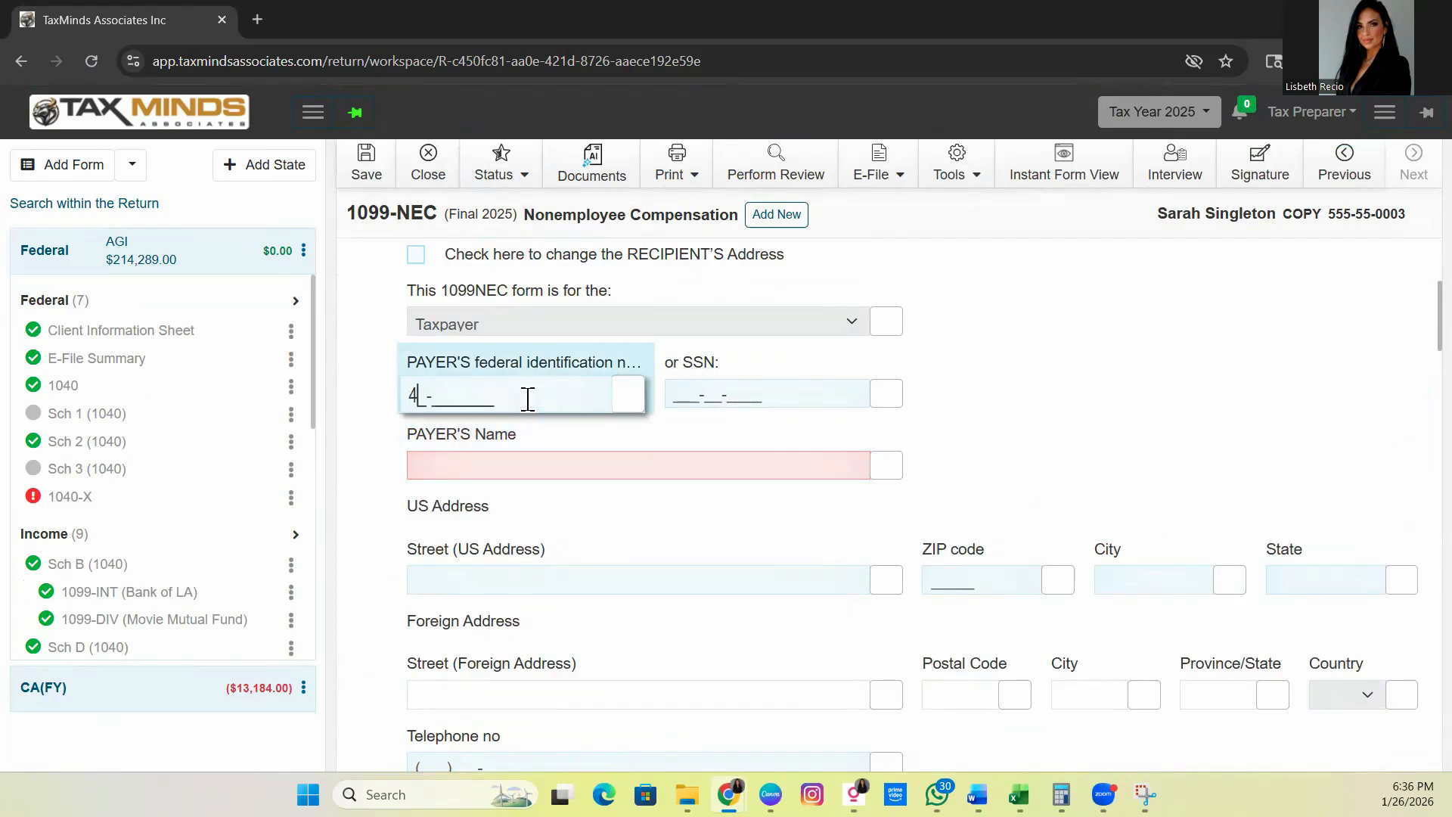
{"action": "left_click", "coordinate": [515, 456]}
{"action": "type", "text": "D"}
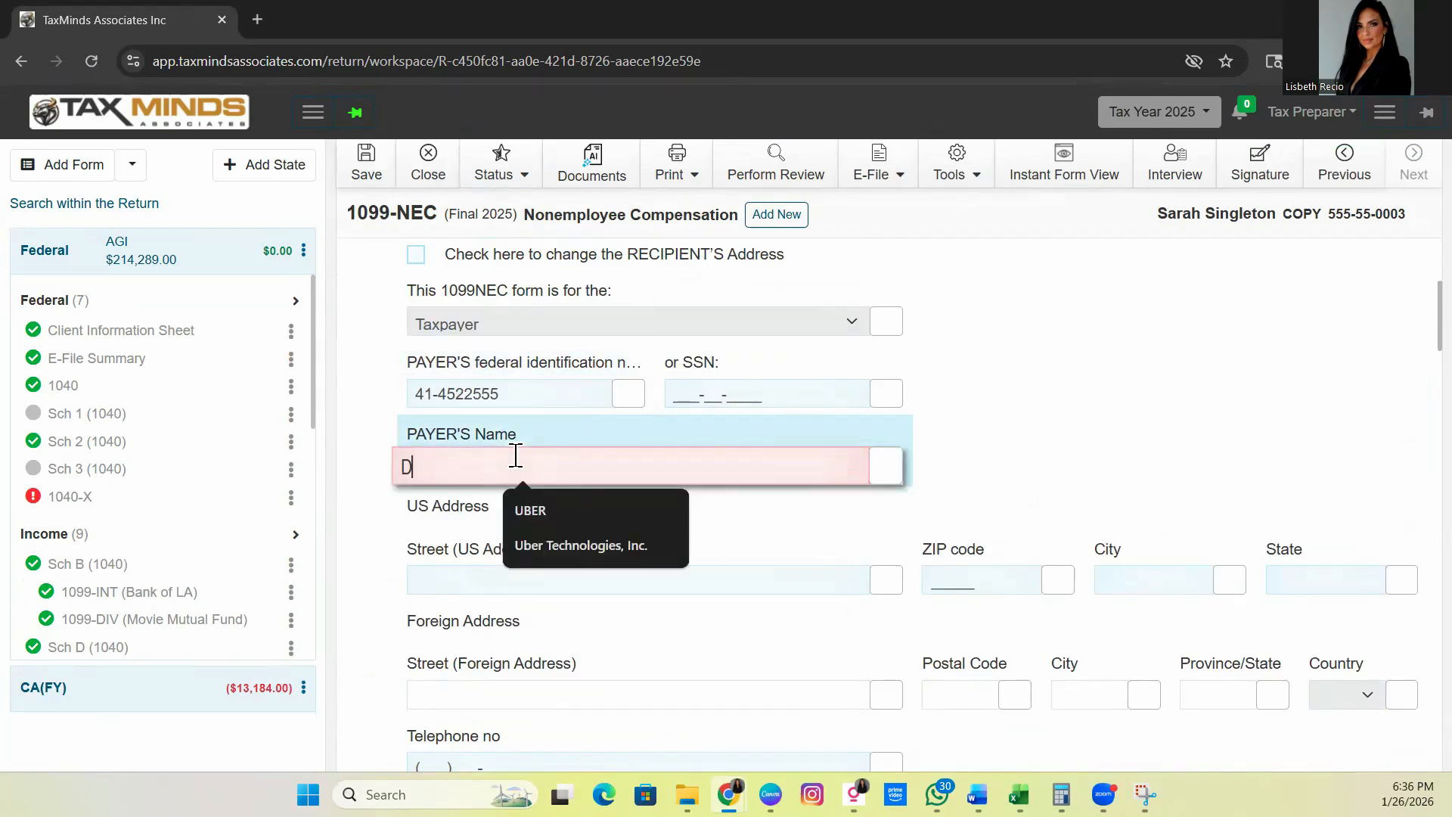
{"action": "key", "text": "BackSpace"}
{"action": "type", "text": "U"}
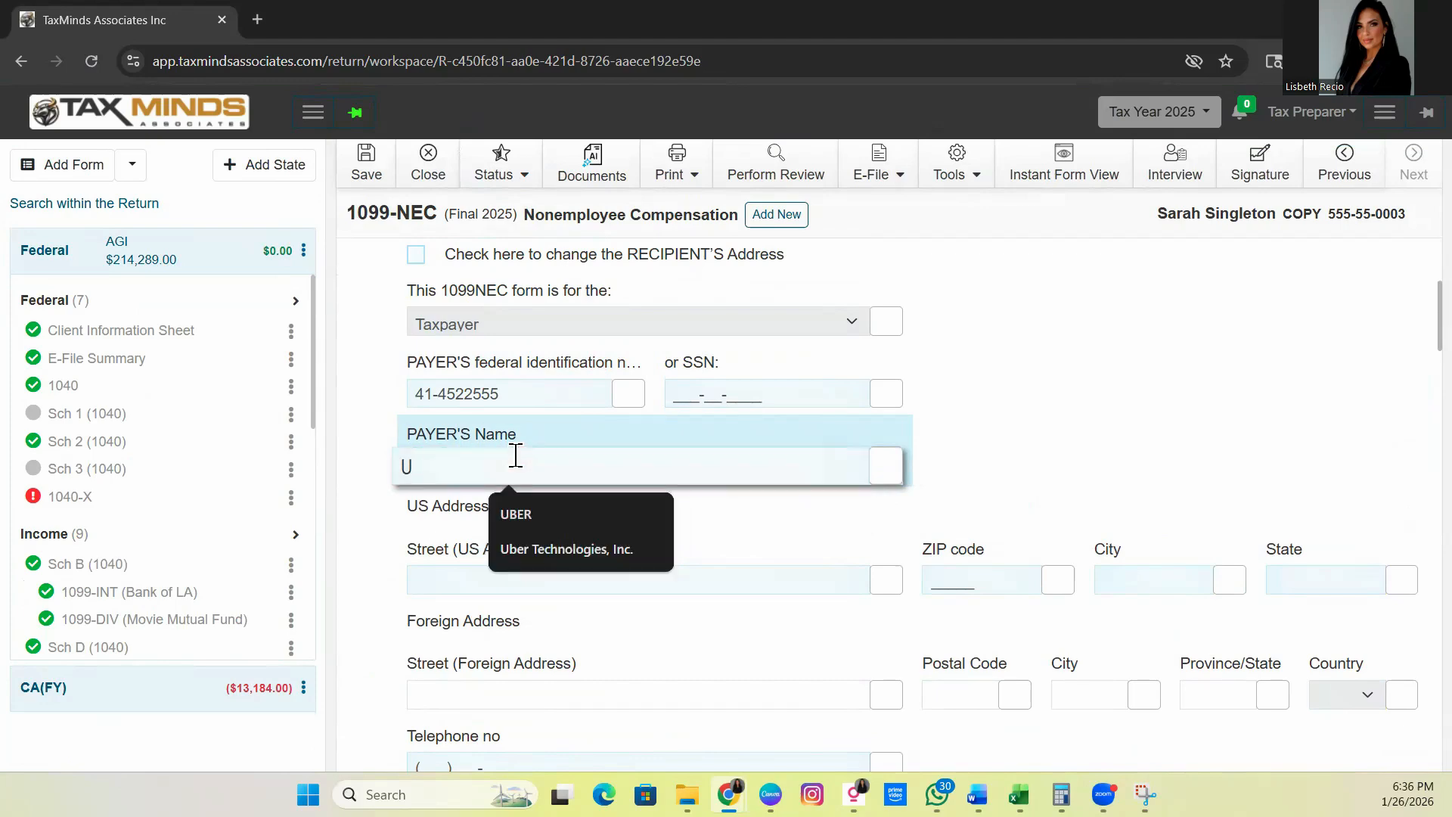
{"action": "left_click", "coordinate": [539, 528]}
{"action": "scroll", "coordinate": [556, 549], "scroll_direction": "down", "scroll_amount": 2}
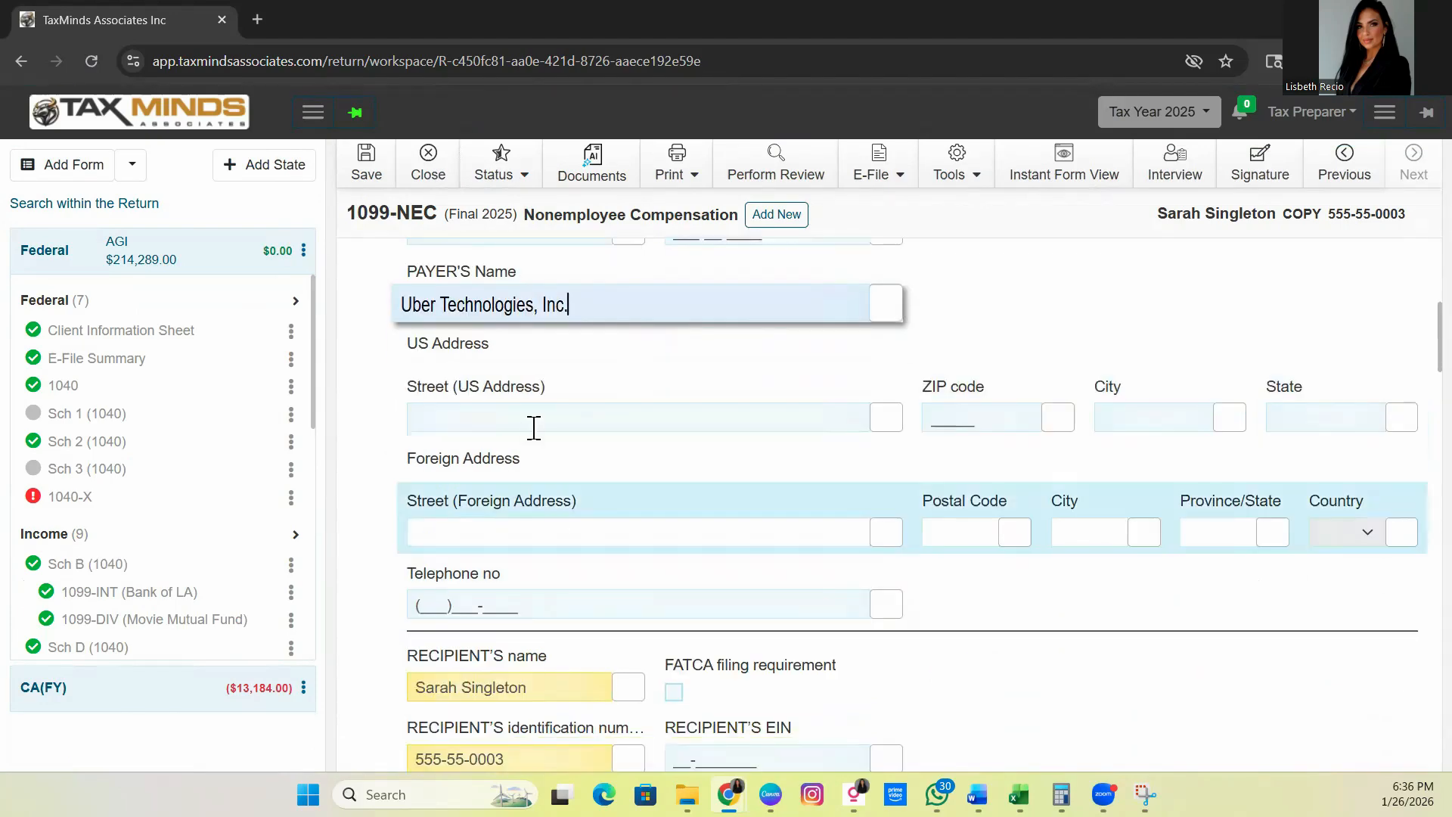
{"action": "left_click", "coordinate": [534, 428]}
{"action": "type", "text": "123"}
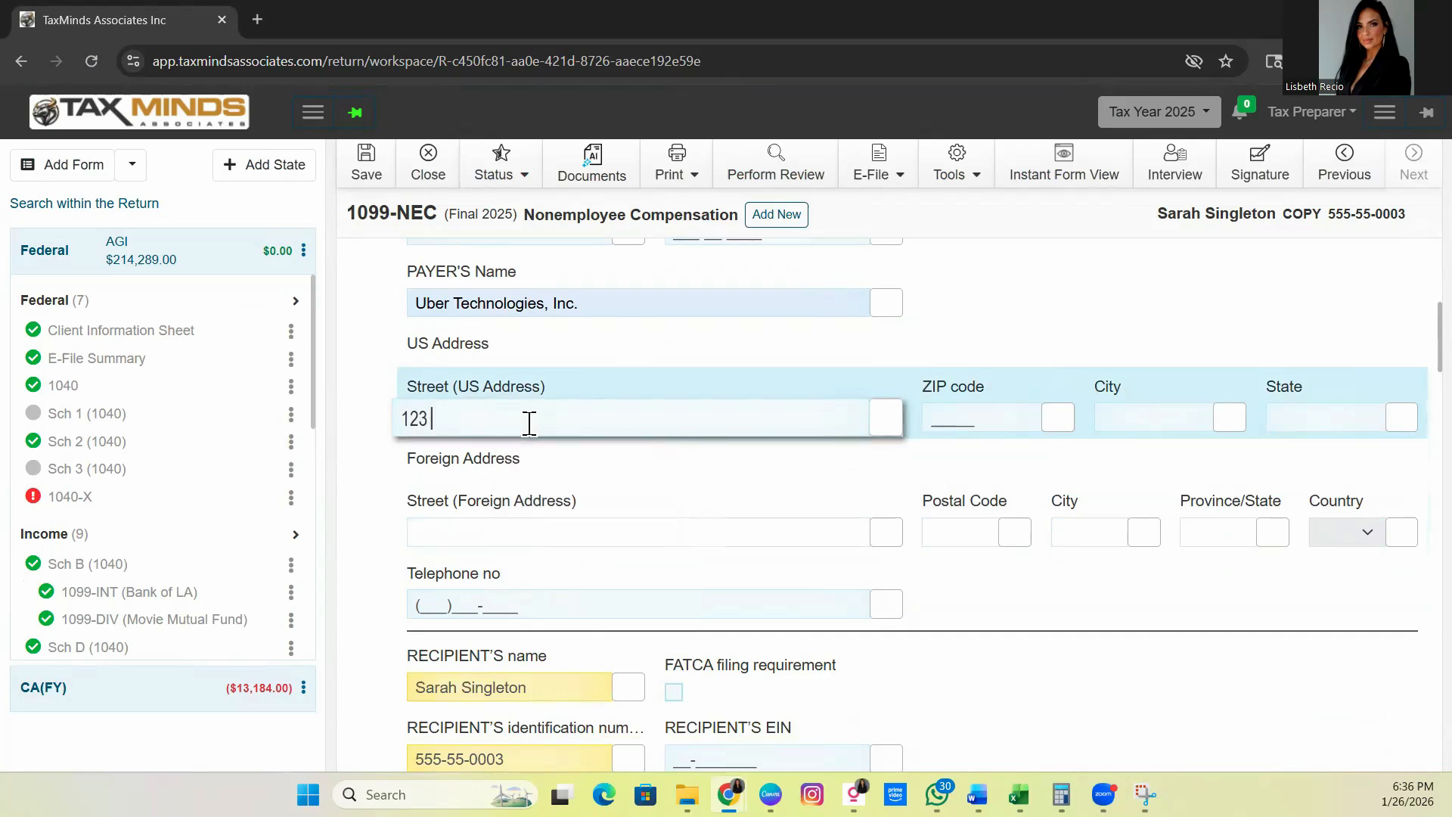
{"action": "type", "text": " W"}
Enter nonemployee compensation of 1,172, raising AGI to 215,461, and return to Form 1040-X
{"action": "scroll", "coordinate": [638, 467], "scroll_direction": "down", "scroll_amount": 4}
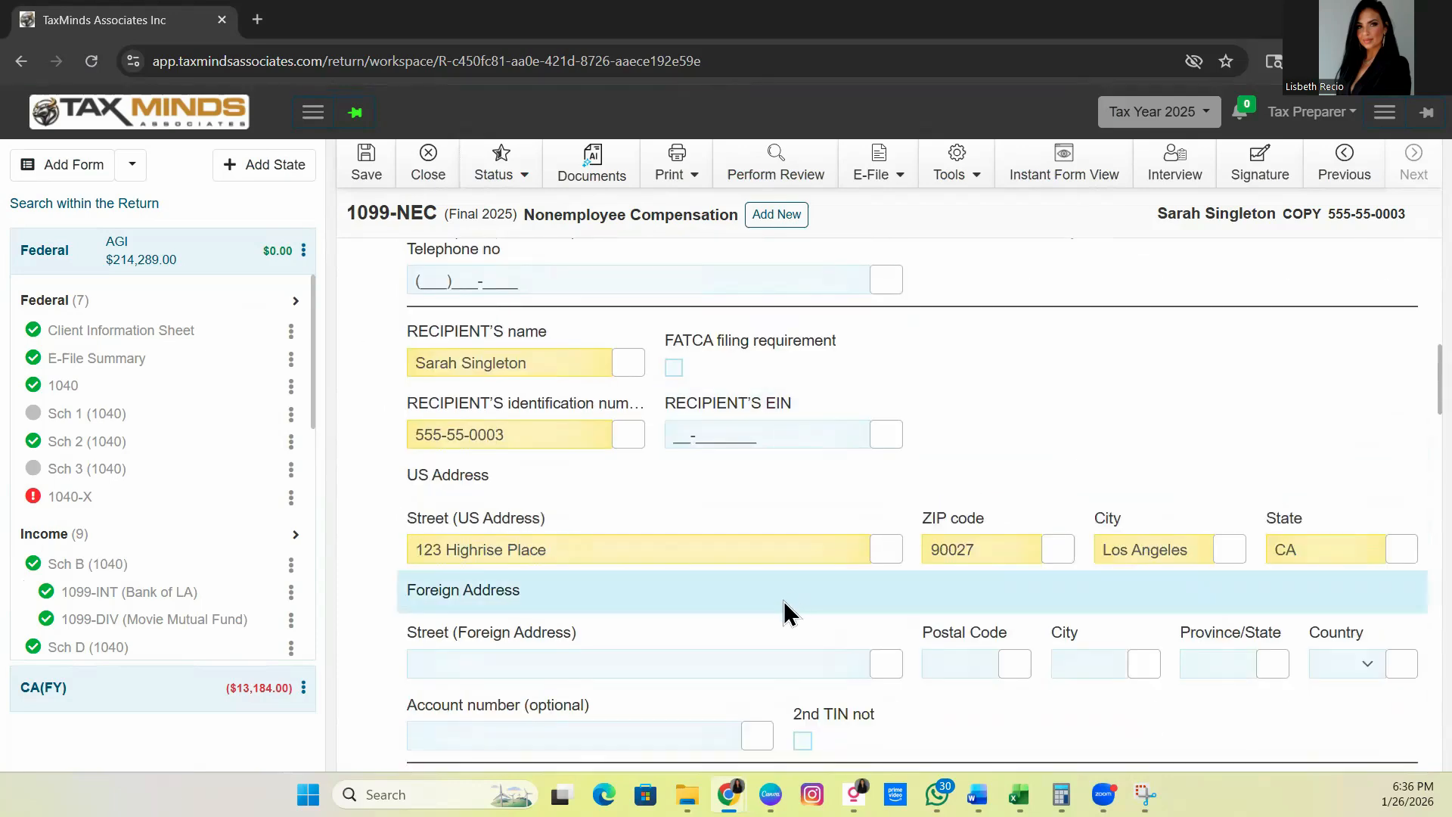
{"action": "scroll", "coordinate": [783, 601], "scroll_direction": "down", "scroll_amount": 2}
{"action": "scroll", "coordinate": [783, 591], "scroll_direction": "down", "scroll_amount": 5}
{"action": "scroll", "coordinate": [665, 473], "scroll_direction": "up", "scroll_amount": 2}
{"action": "left_click", "coordinate": [640, 495]}
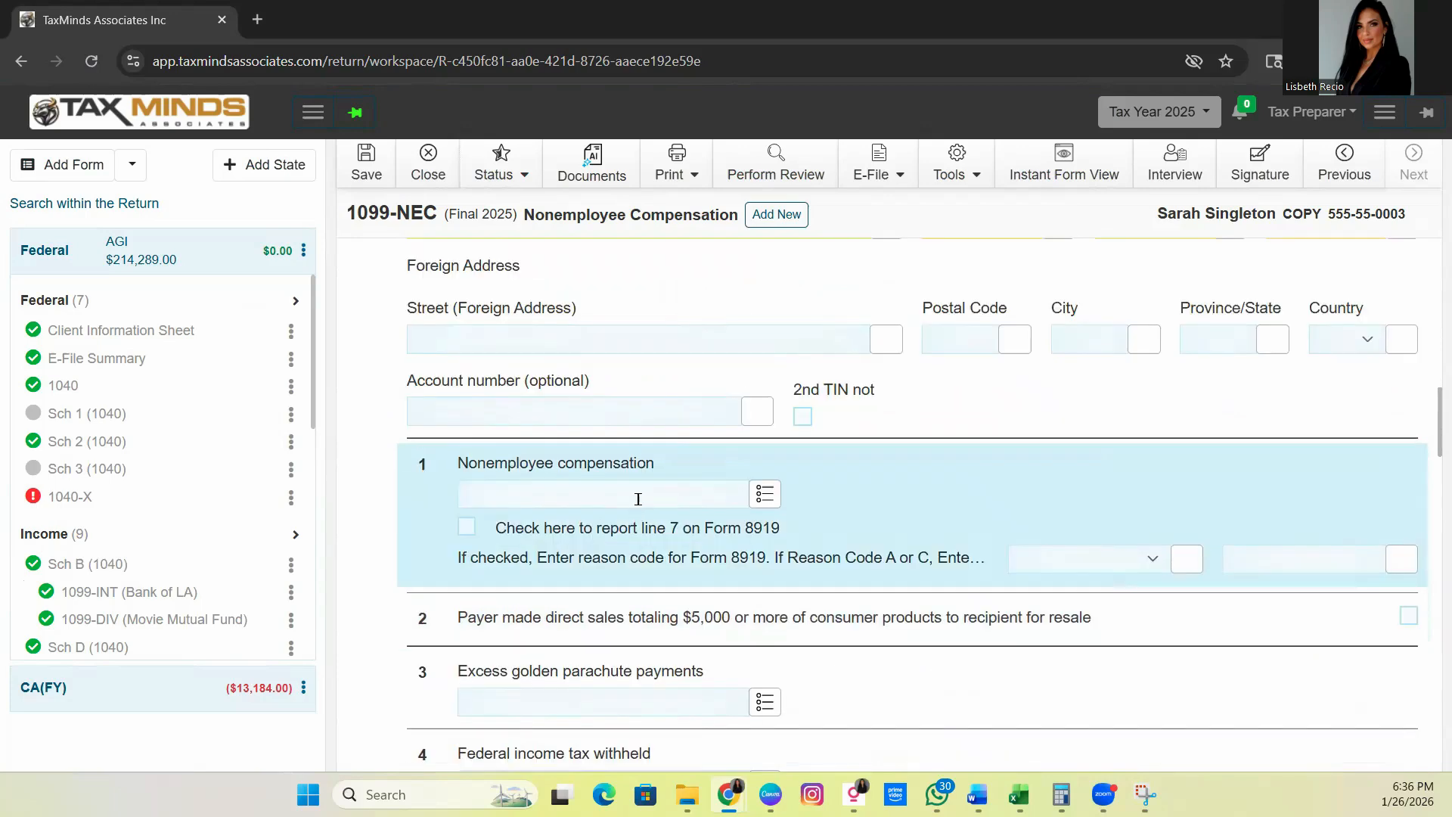
{"action": "left_click", "coordinate": [554, 544]}
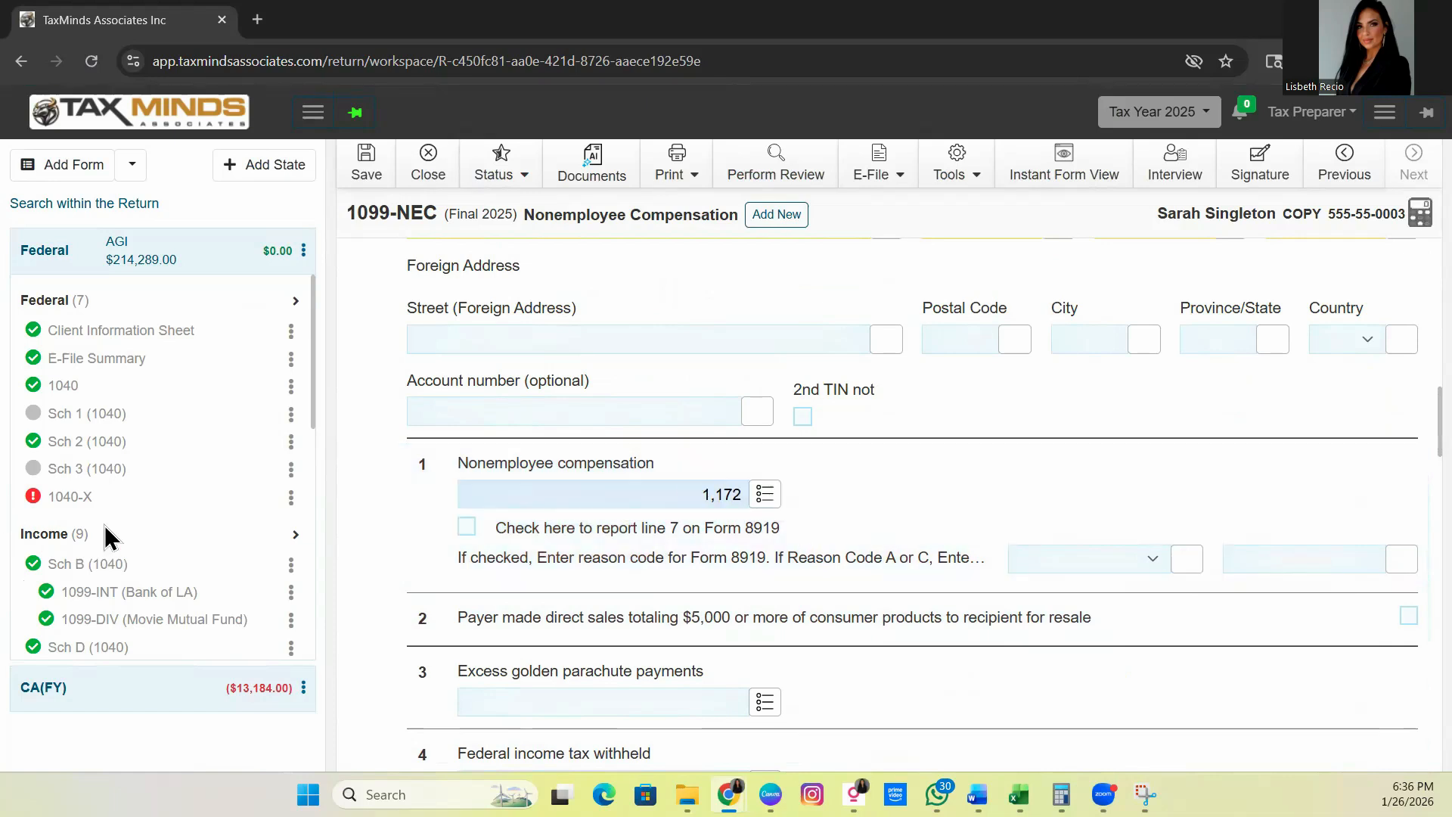
{"action": "left_click", "coordinate": [76, 505]}
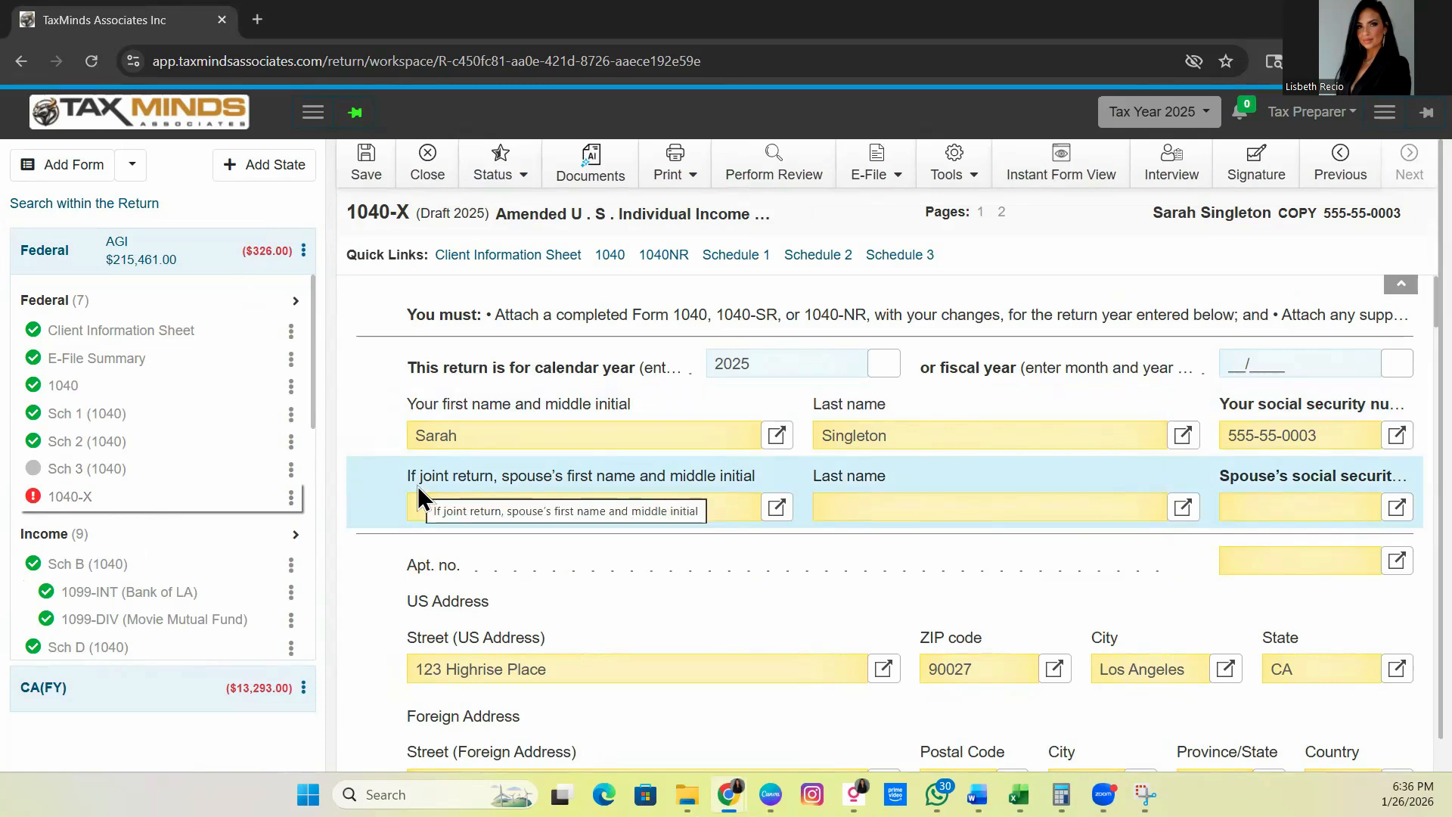
{"action": "scroll", "coordinate": [1035, 469], "scroll_direction": "down", "scroll_amount": 5}
{"action": "scroll", "coordinate": [1031, 452], "scroll_direction": "down", "scroll_amount": 8}
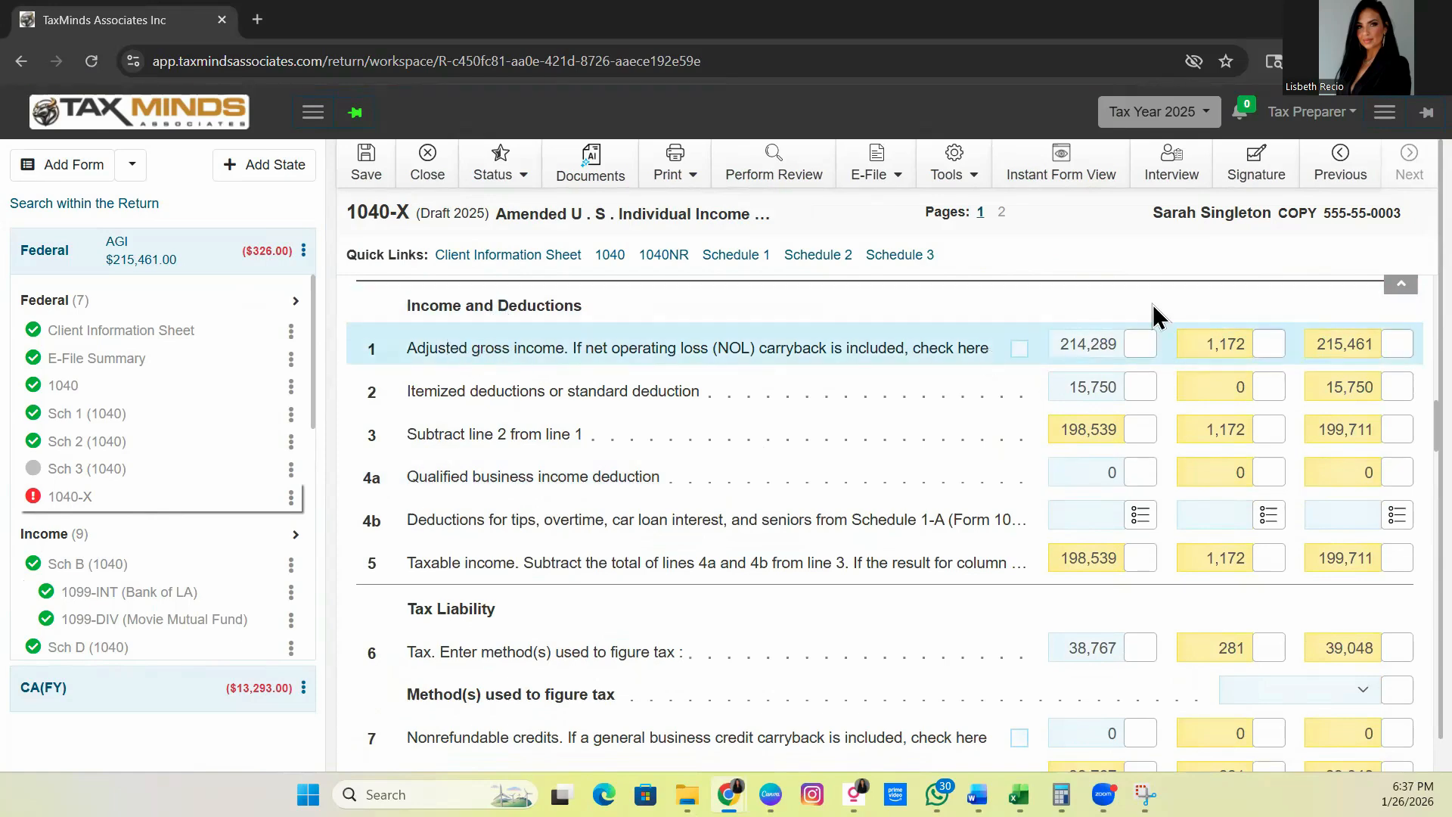
{"action": "scroll", "coordinate": [1104, 363], "scroll_direction": "up", "scroll_amount": 2}
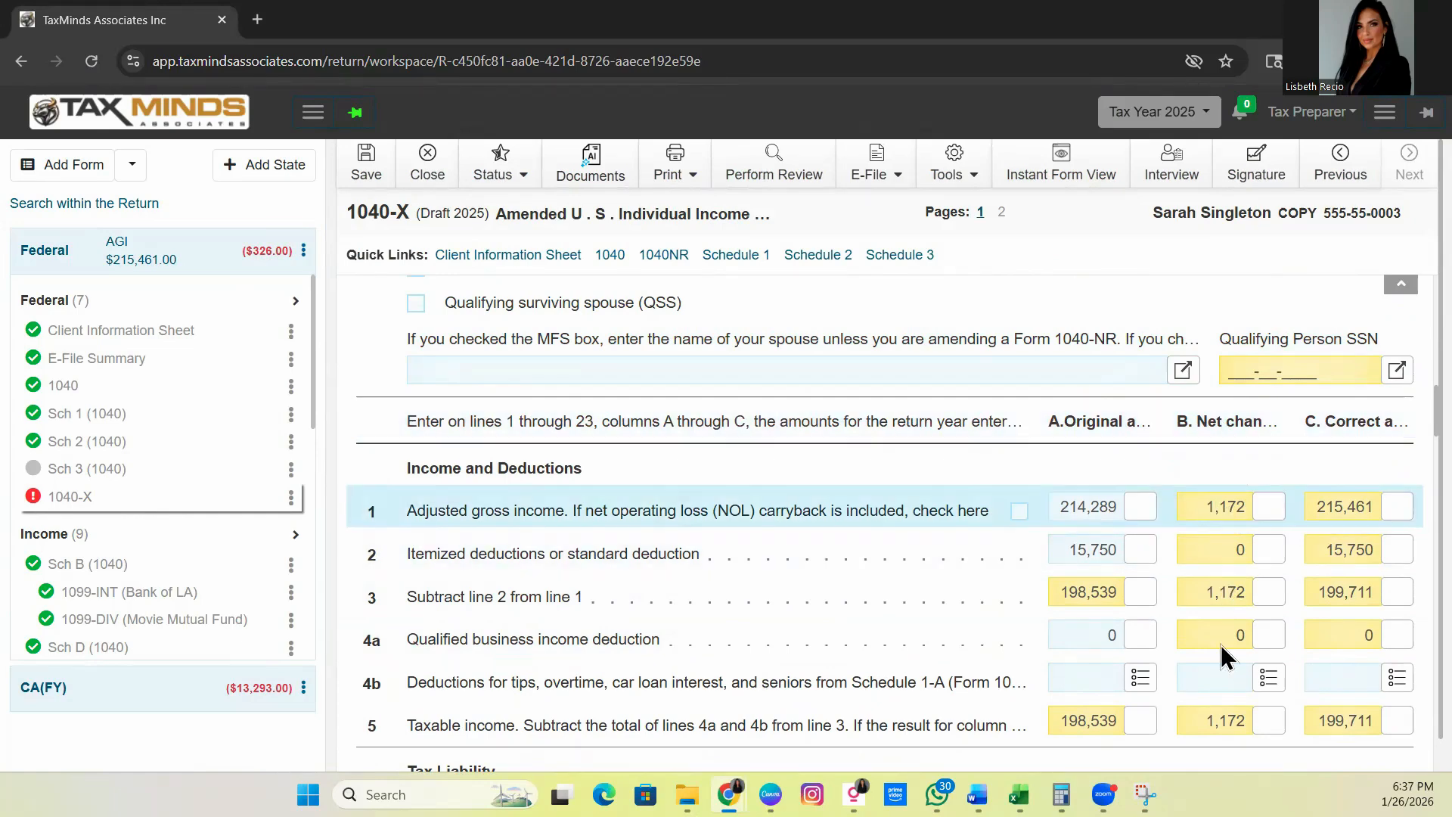
{"action": "scroll", "coordinate": [1205, 585], "scroll_direction": "down", "scroll_amount": 2}
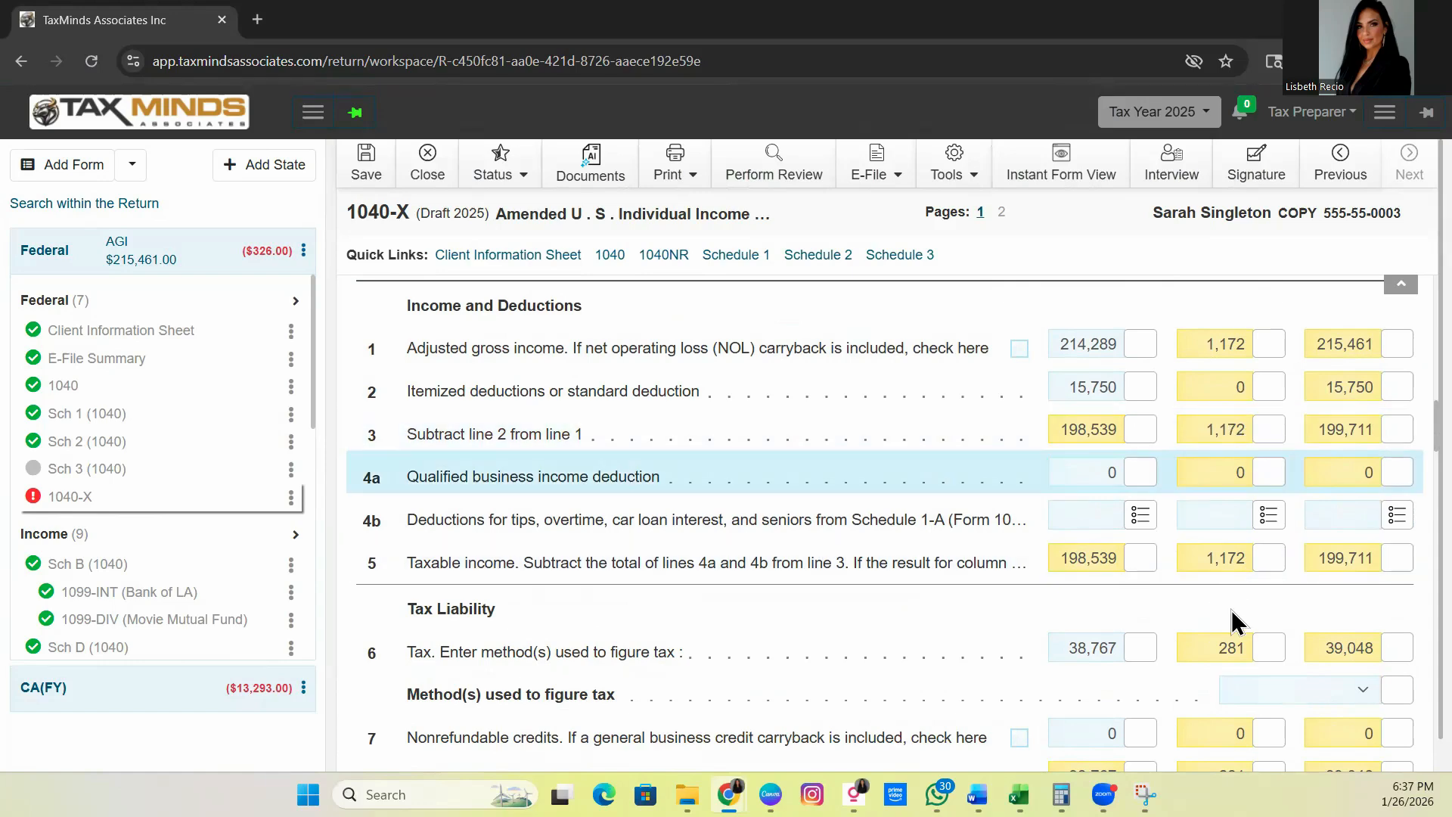
{"action": "scroll", "coordinate": [1248, 599], "scroll_direction": "up", "scroll_amount": 2}
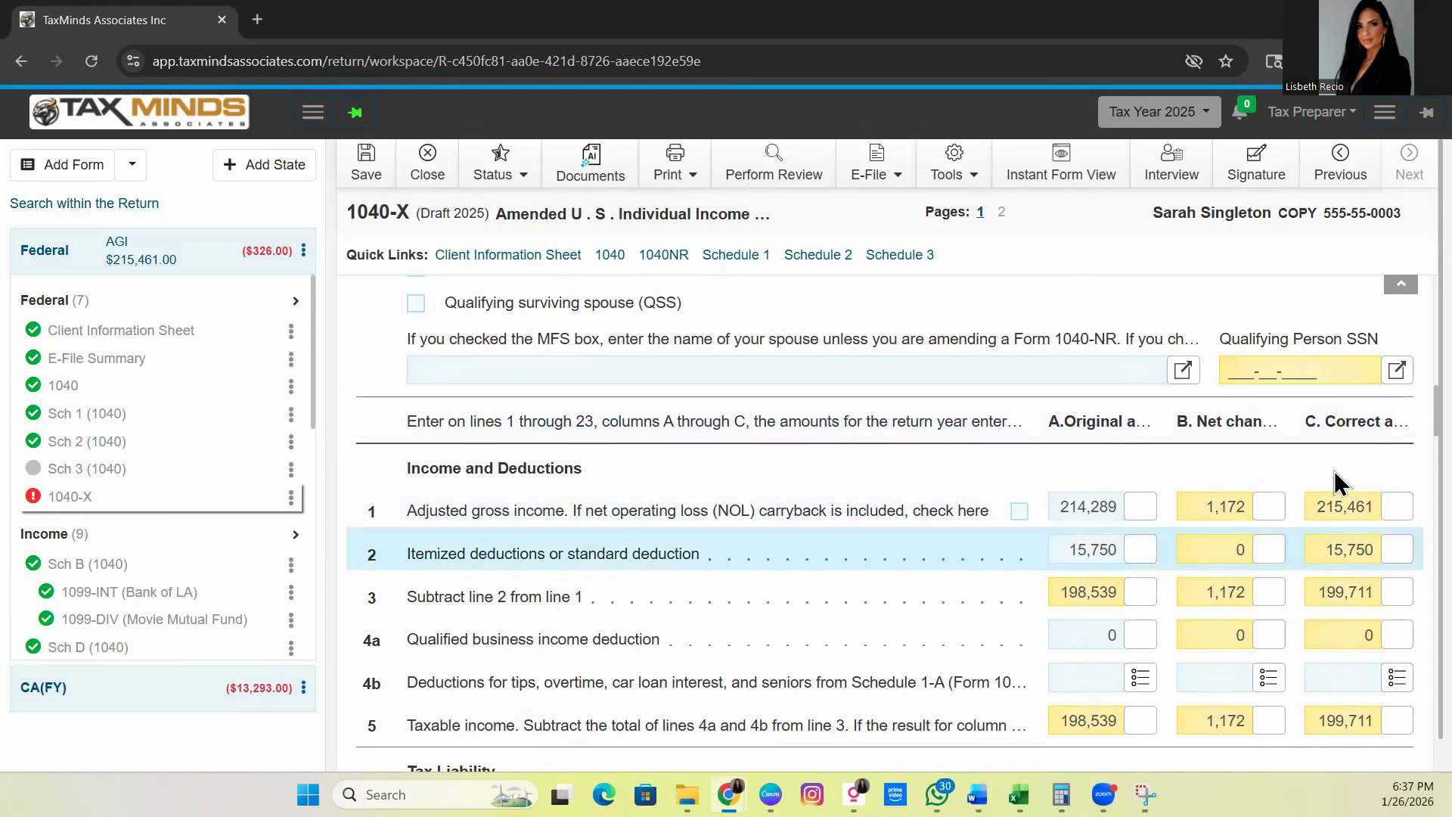
{"action": "scroll", "coordinate": [1347, 539], "scroll_direction": "down", "scroll_amount": 2}
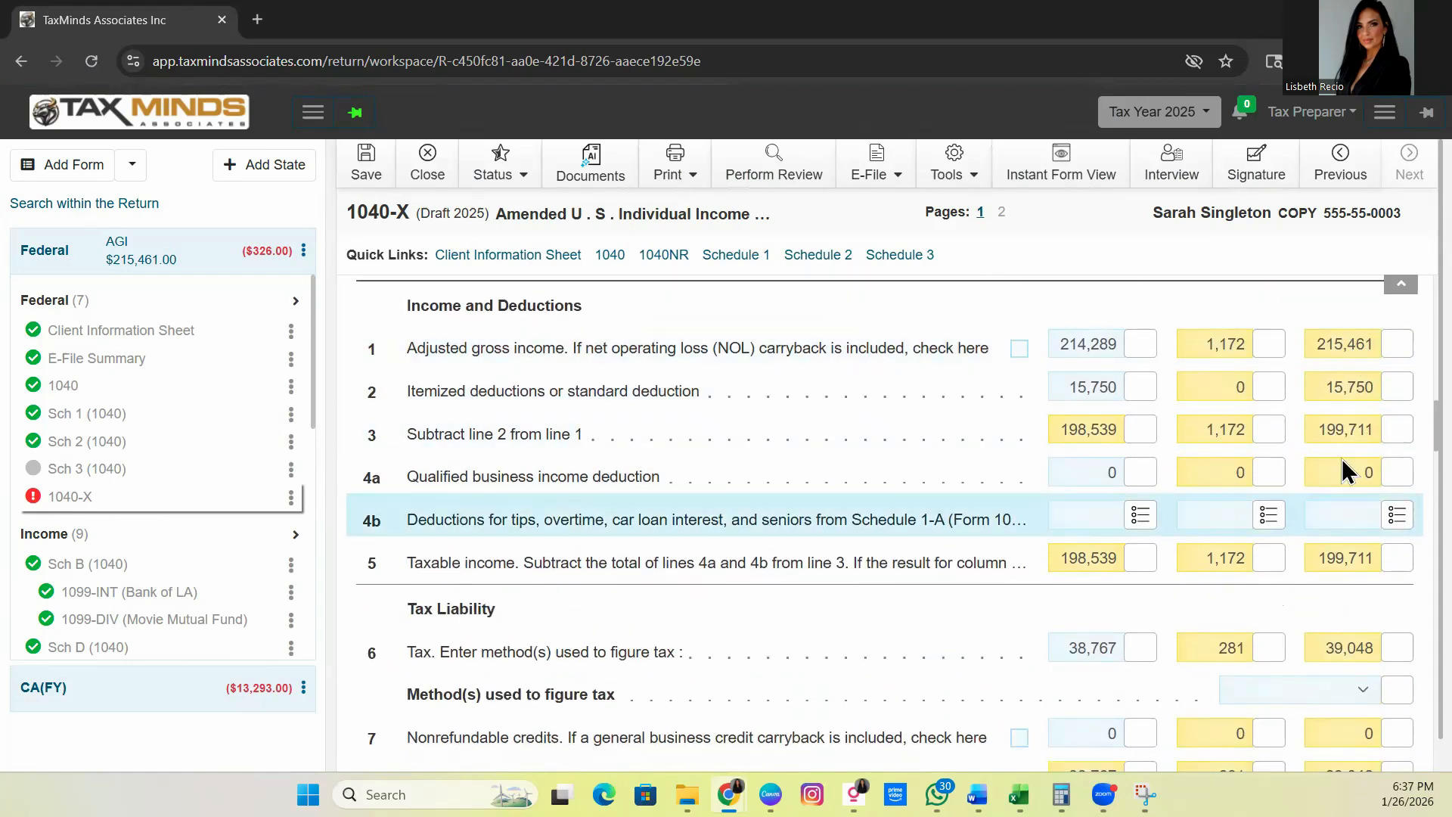
{"action": "scroll", "coordinate": [1345, 589], "scroll_direction": "down", "scroll_amount": 2}
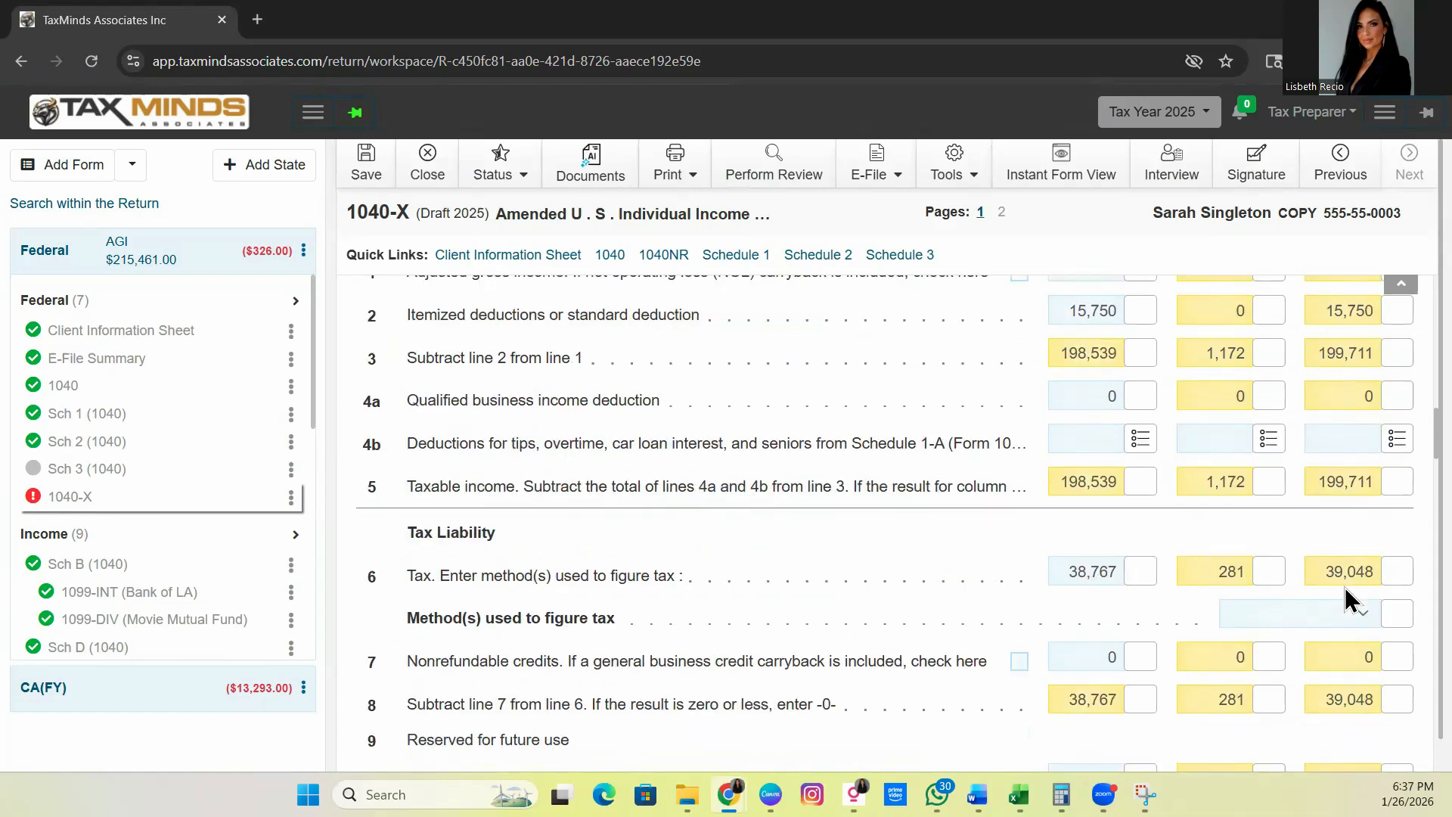
{"action": "scroll", "coordinate": [1342, 582], "scroll_direction": "down", "scroll_amount": 7}
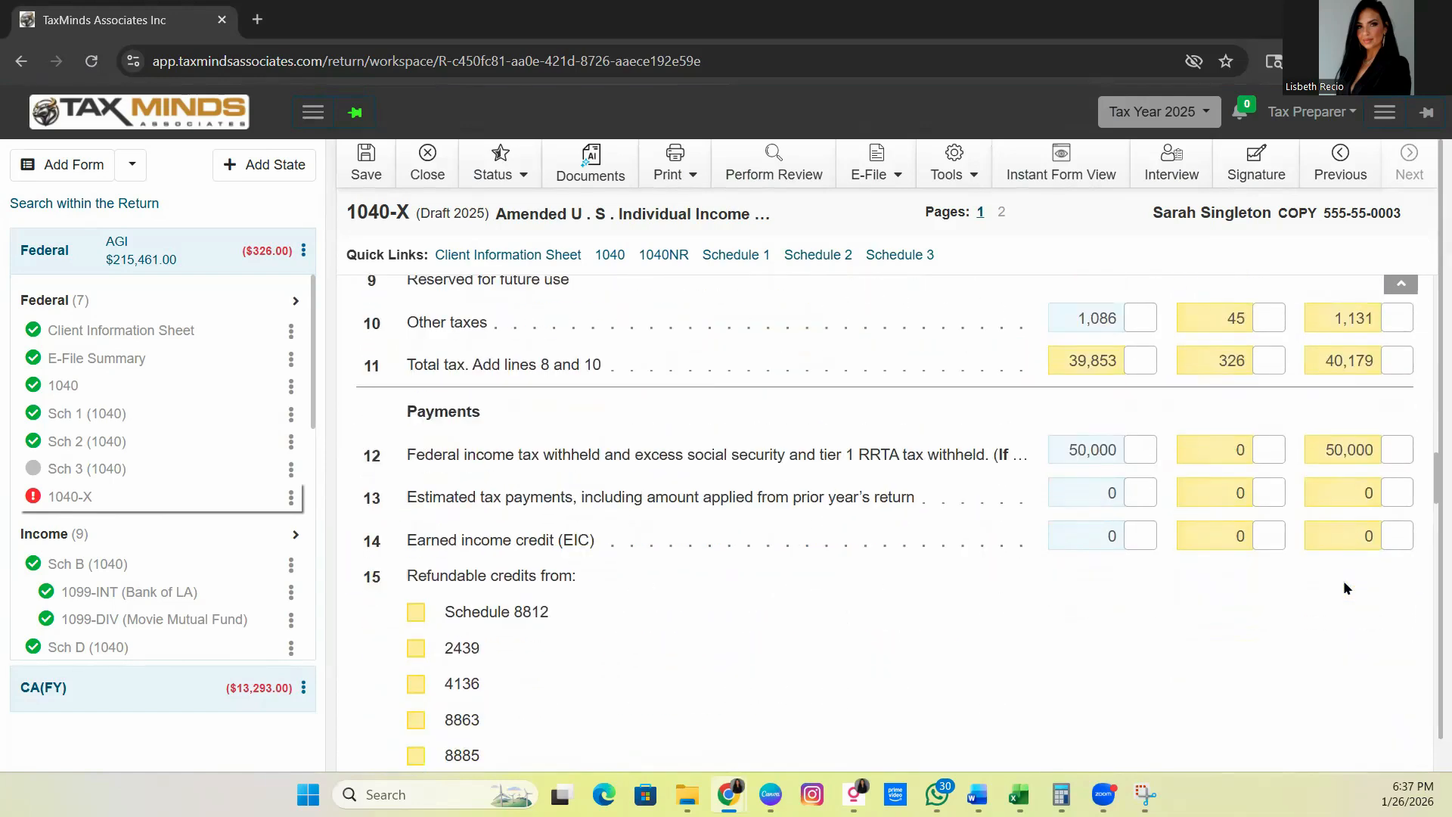
{"action": "scroll", "coordinate": [1343, 579], "scroll_direction": "down", "scroll_amount": 2}
{"action": "scroll", "coordinate": [1343, 579], "scroll_direction": "down", "scroll_amount": 5}
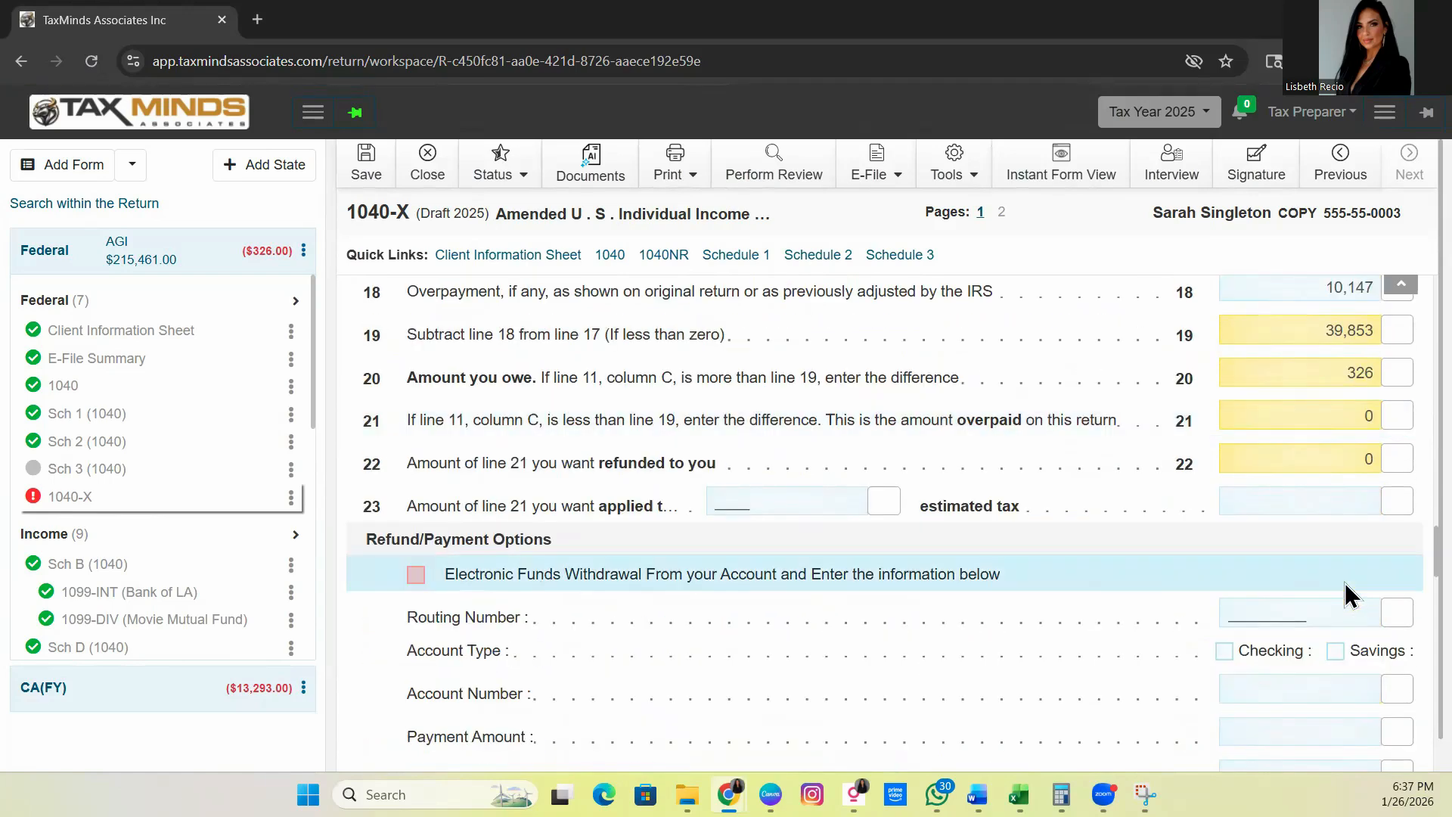
{"action": "scroll", "coordinate": [497, 393], "scroll_direction": "up", "scroll_amount": 2}
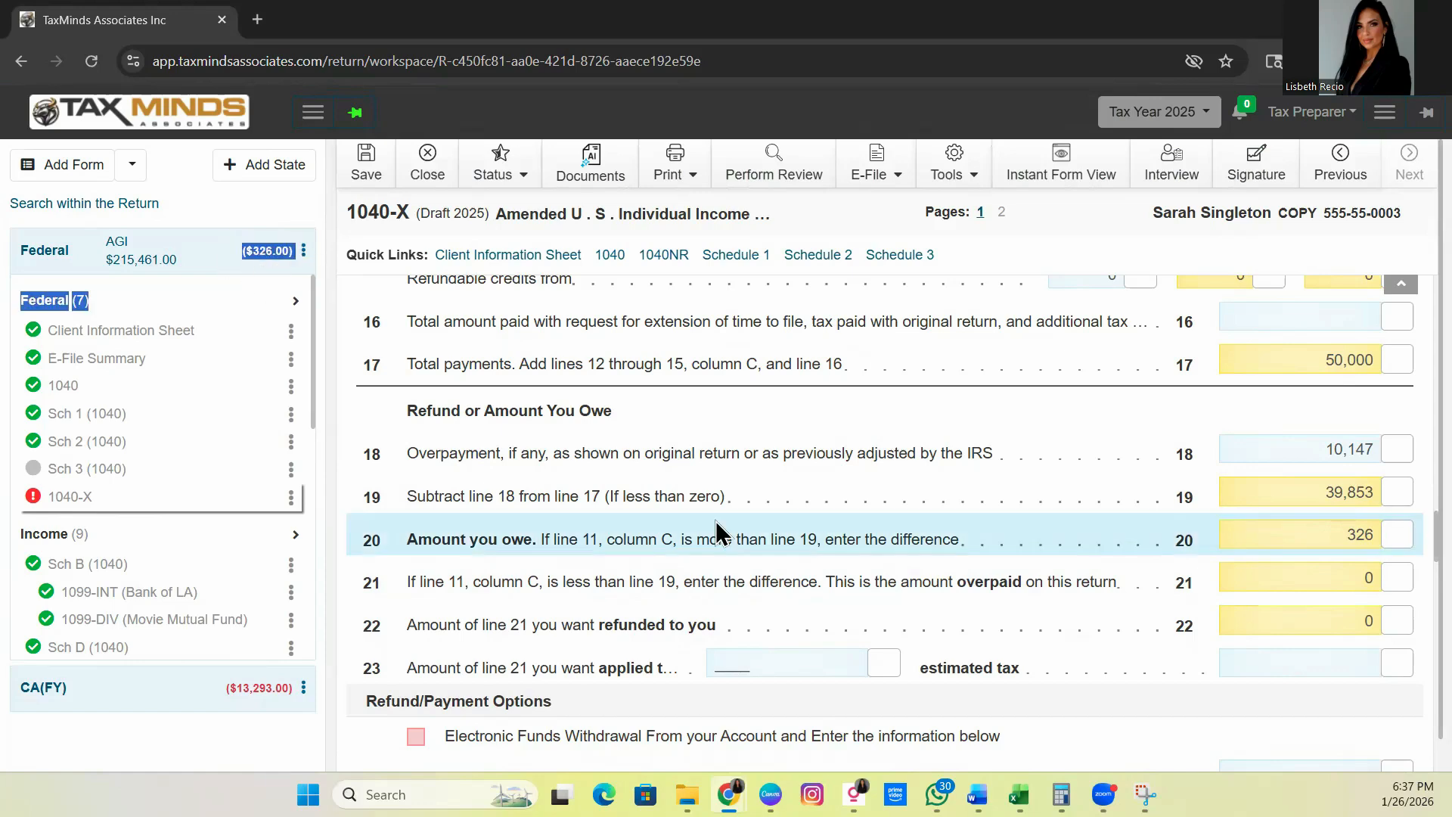
Tick Paper Check/ No Balance Due under Refund/Payment Options, with the refund still 0
{"action": "scroll", "coordinate": [718, 505], "scroll_direction": "down", "scroll_amount": 4}
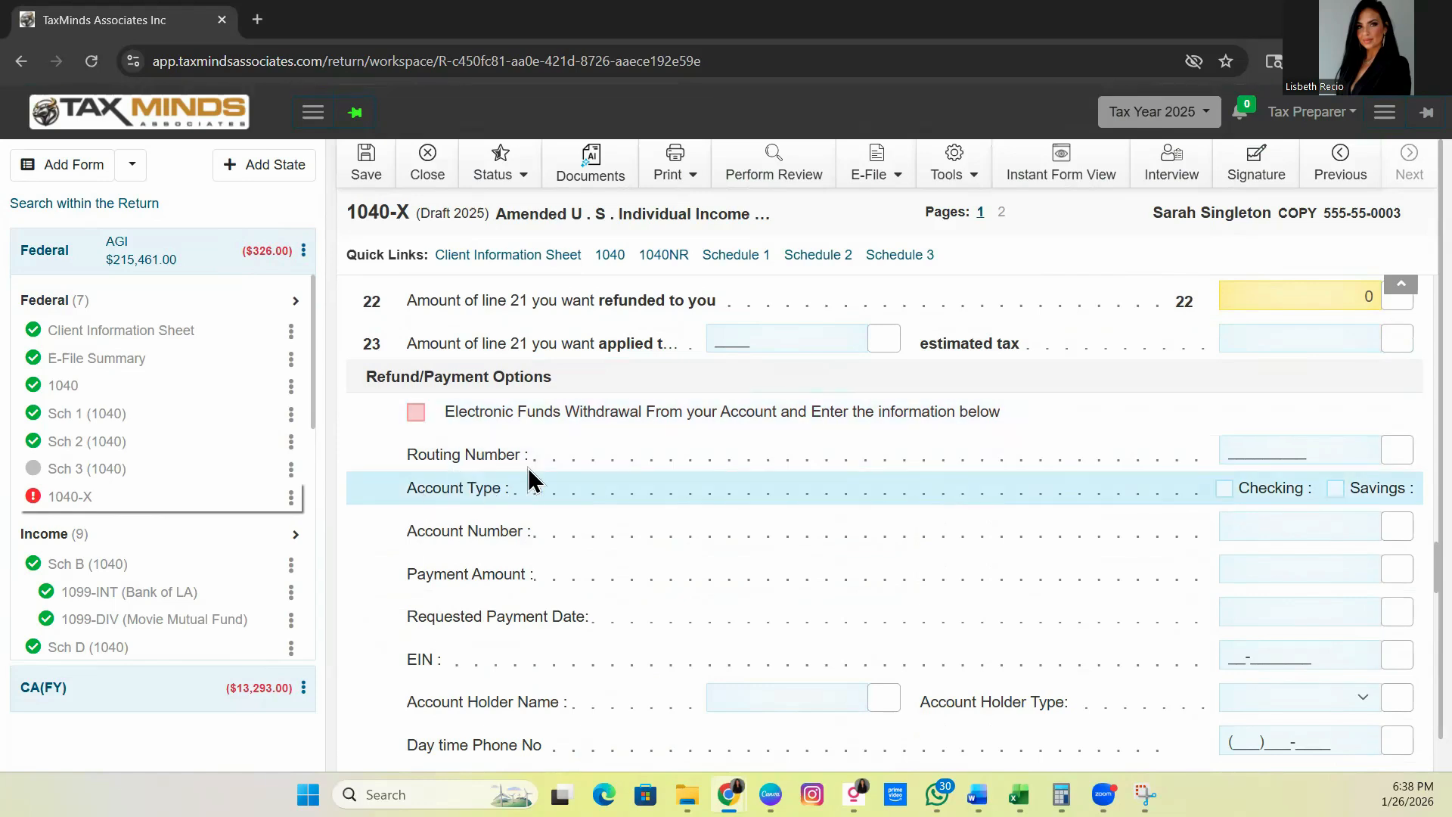
{"action": "scroll", "coordinate": [543, 489], "scroll_direction": "down", "scroll_amount": 3}
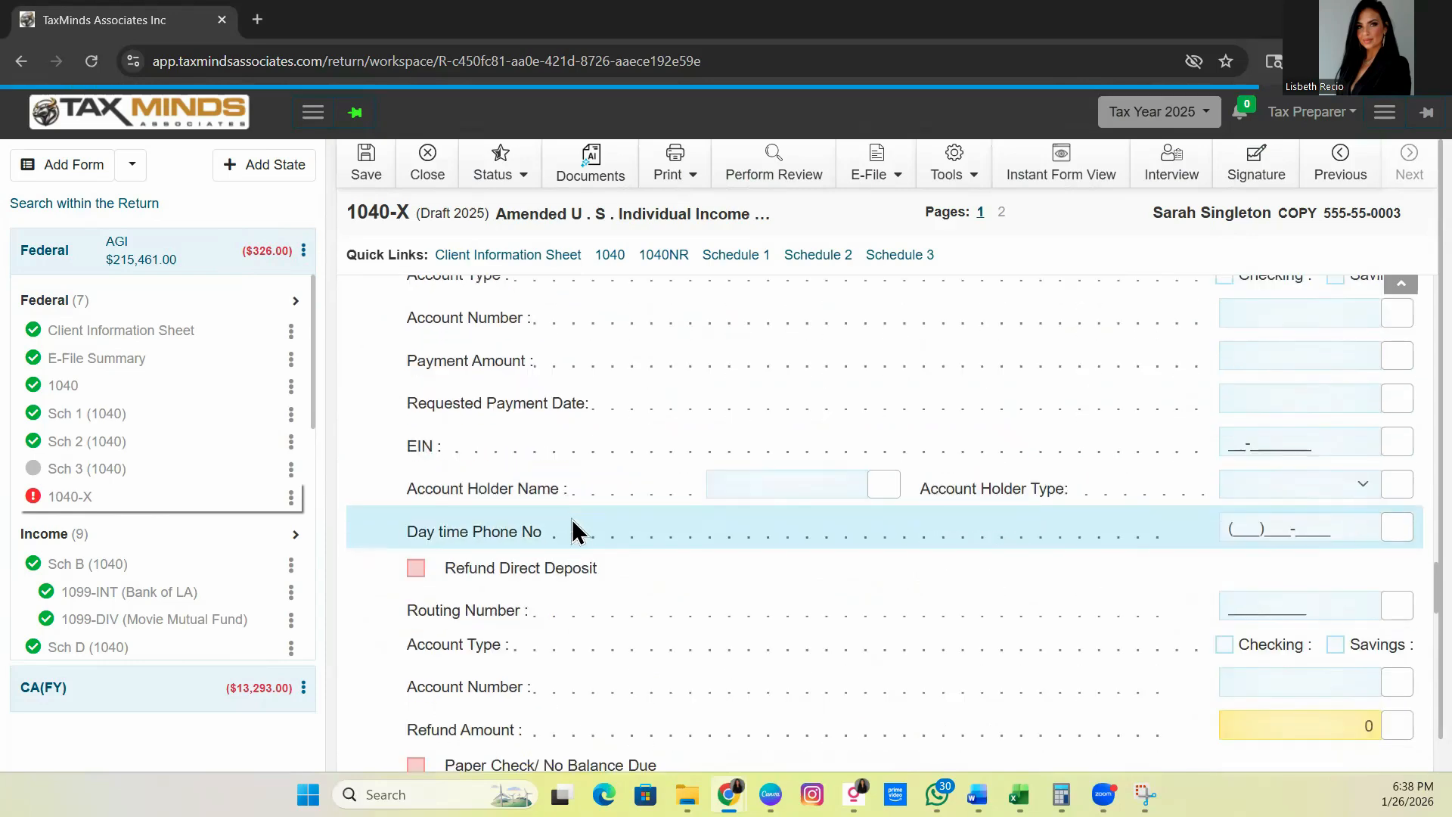
{"action": "scroll", "coordinate": [571, 518], "scroll_direction": "down", "scroll_amount": 1}
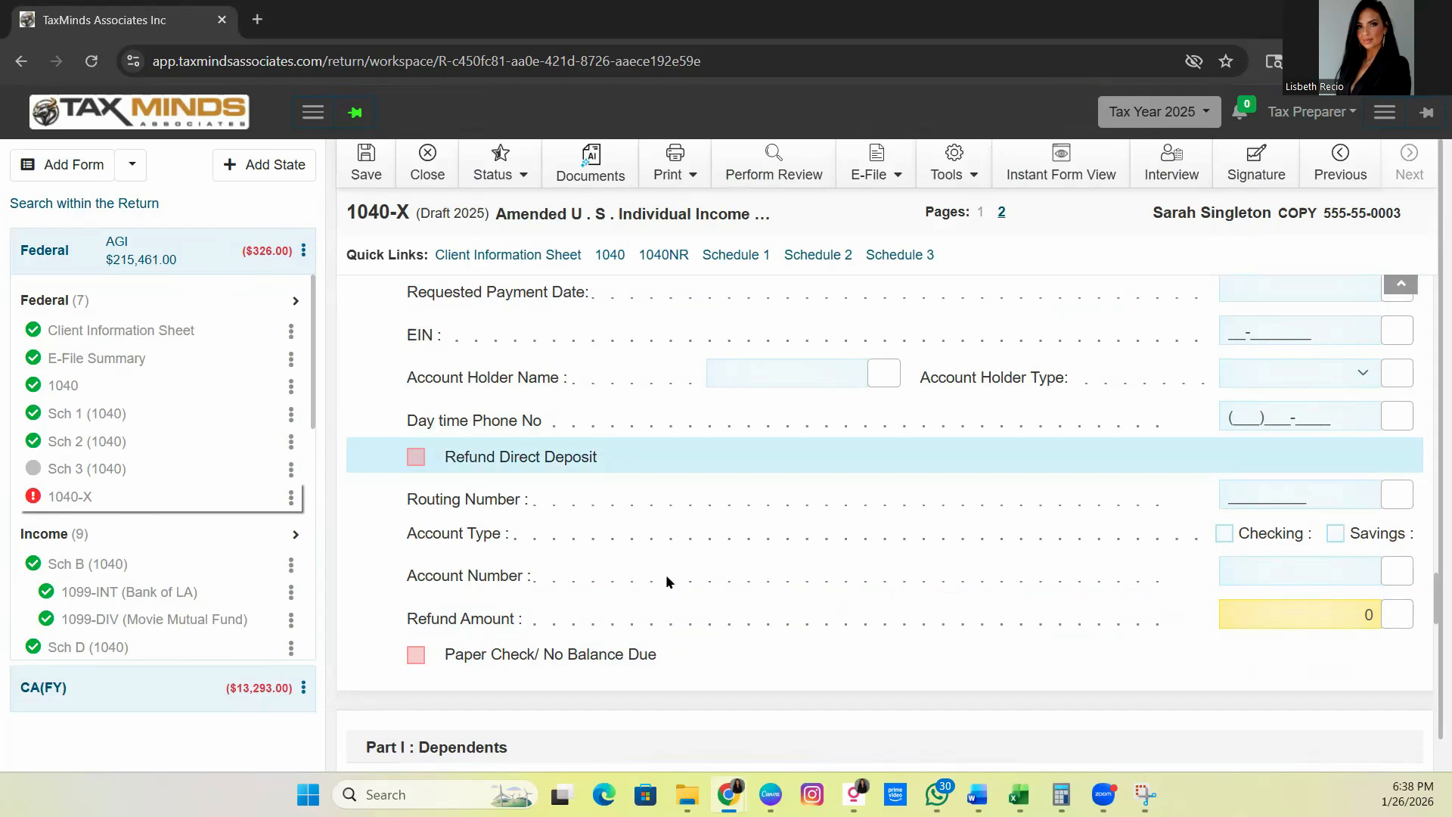
{"action": "left_click", "coordinate": [416, 655]}
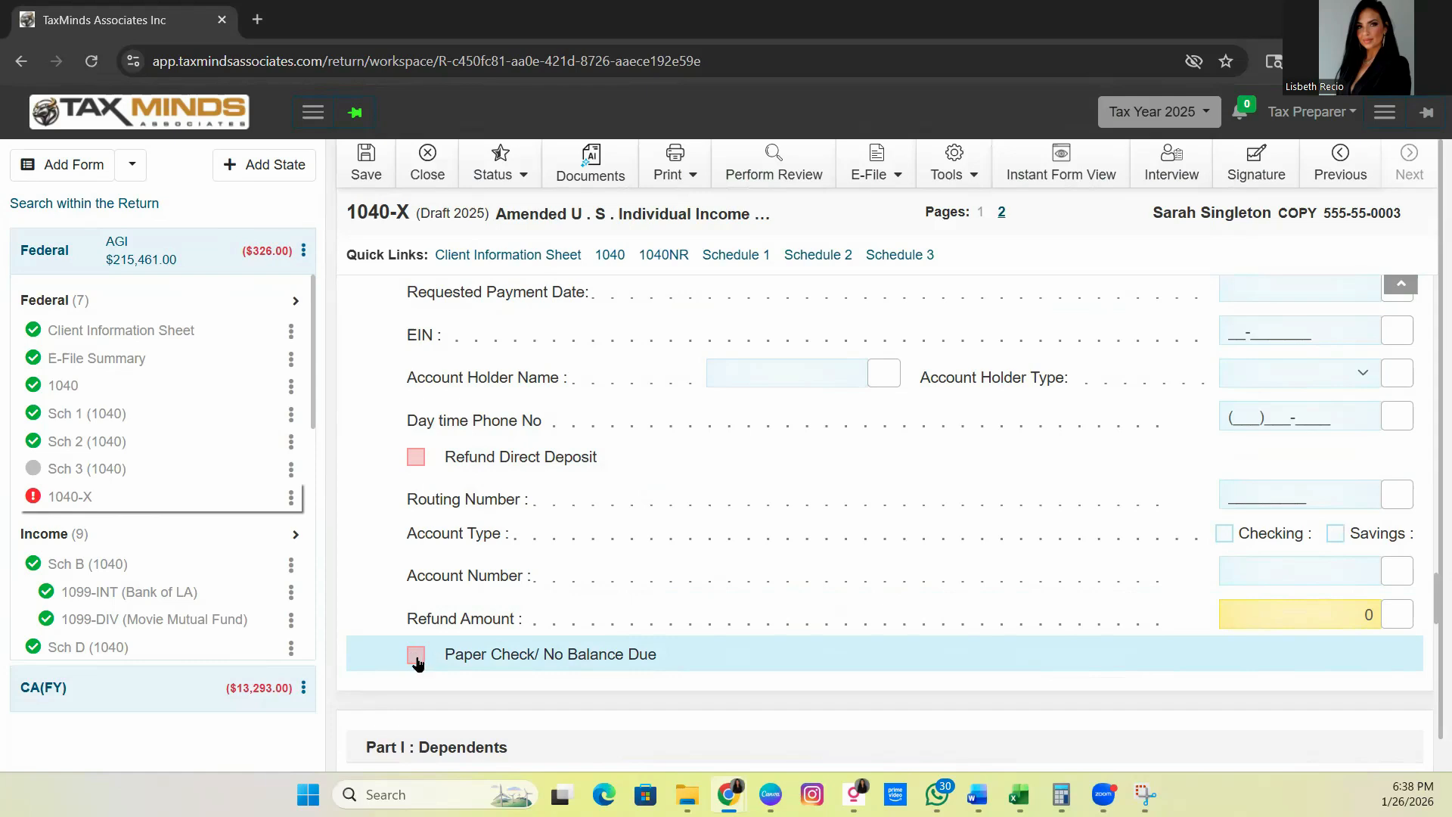
{"action": "left_click", "coordinate": [483, 648]}
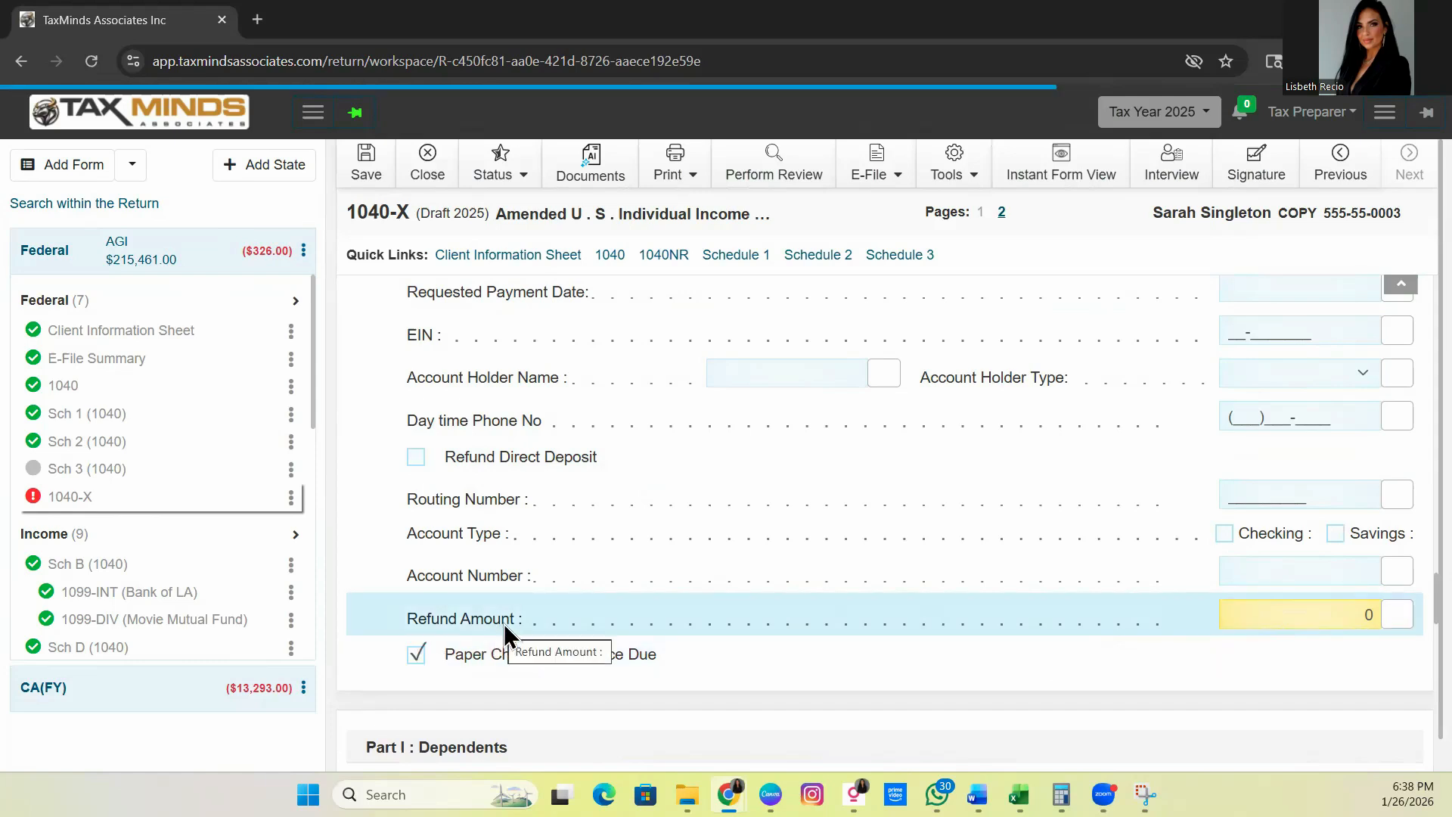
{"action": "scroll", "coordinate": [507, 621], "scroll_direction": "down", "scroll_amount": 1}
{"action": "scroll", "coordinate": [506, 622], "scroll_direction": "up", "scroll_amount": 15}
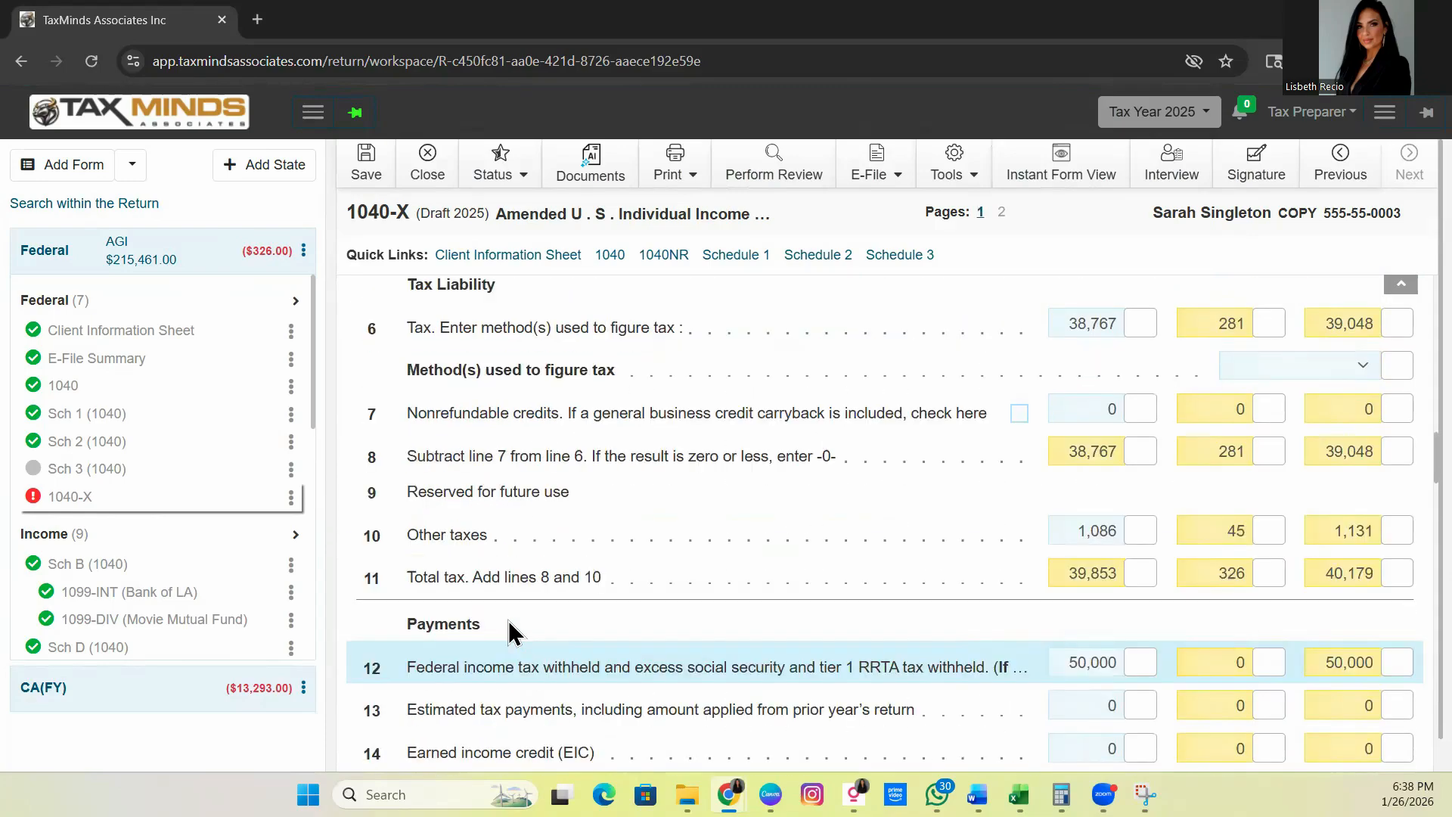
{"action": "scroll", "coordinate": [509, 622], "scroll_direction": "up", "scroll_amount": 4}
{"action": "scroll", "coordinate": [509, 615], "scroll_direction": "down", "scroll_amount": 15}
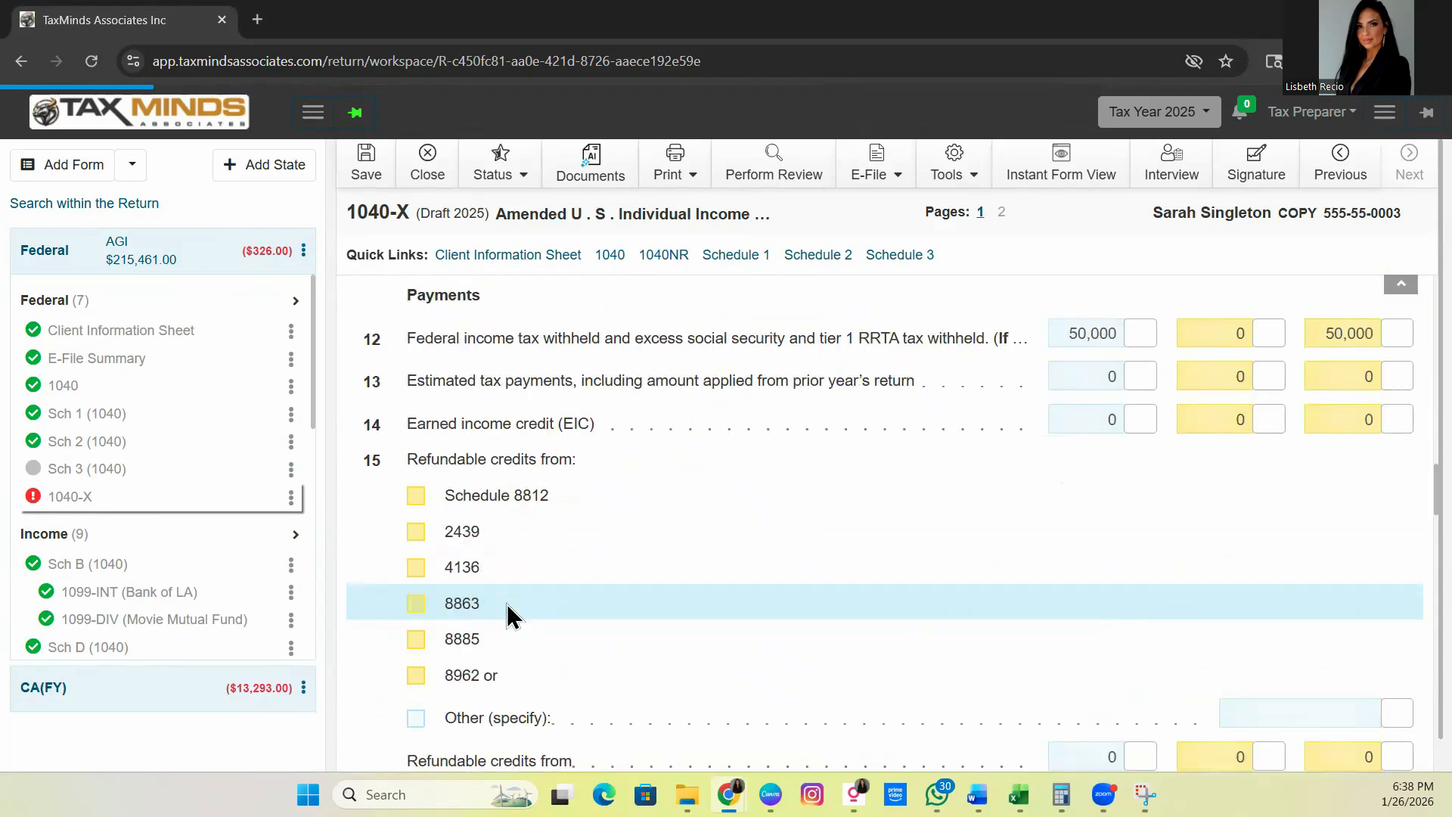
{"action": "scroll", "coordinate": [506, 609], "scroll_direction": "down", "scroll_amount": 15}
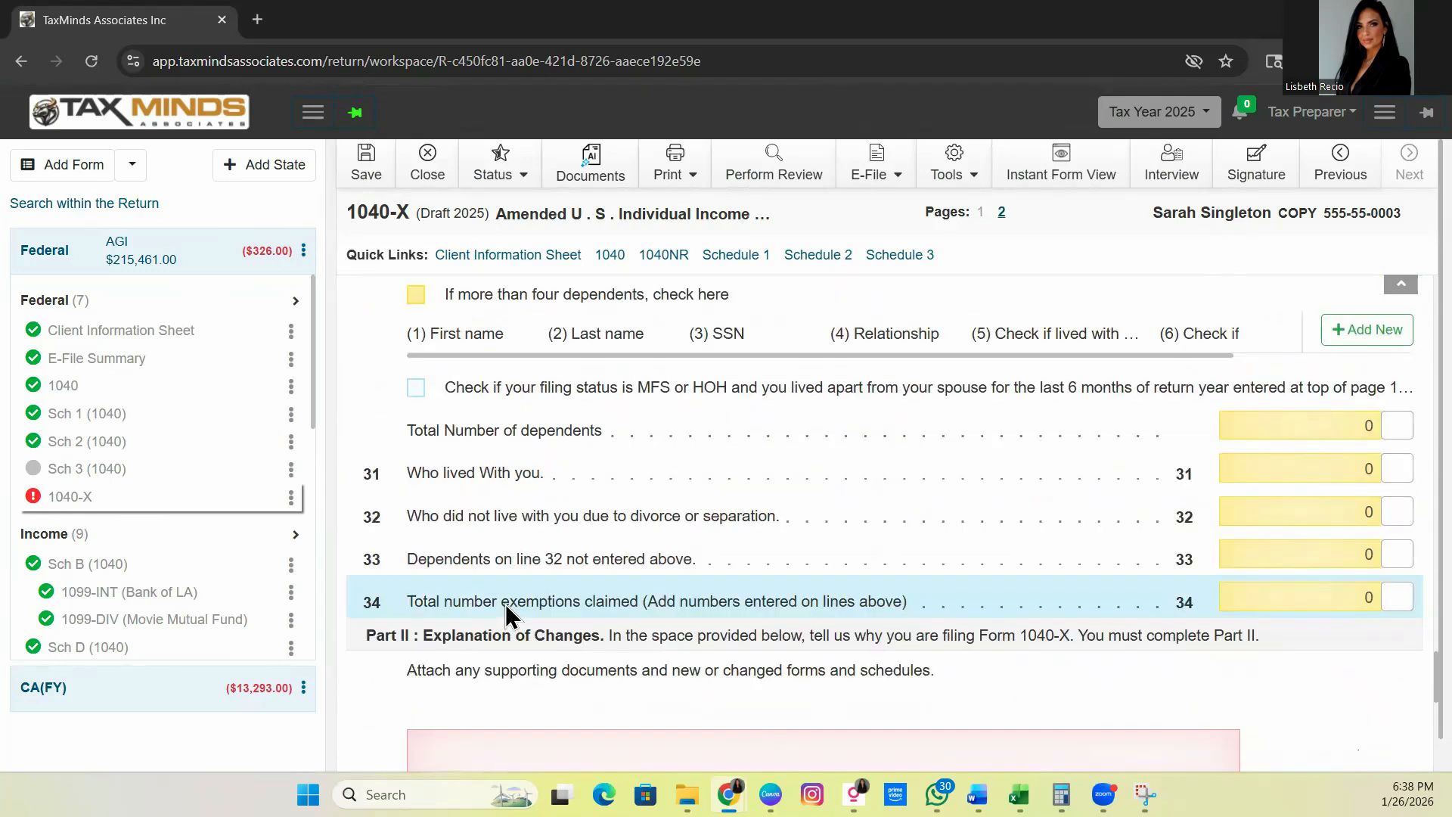
Enter Part II explanation 'CLIENT MISSED TO INCLUDE 1099 NEC, ITS NOW INCLUDED IN THE AMENDED TAX RETURN'
{"action": "left_click", "coordinate": [505, 601]}
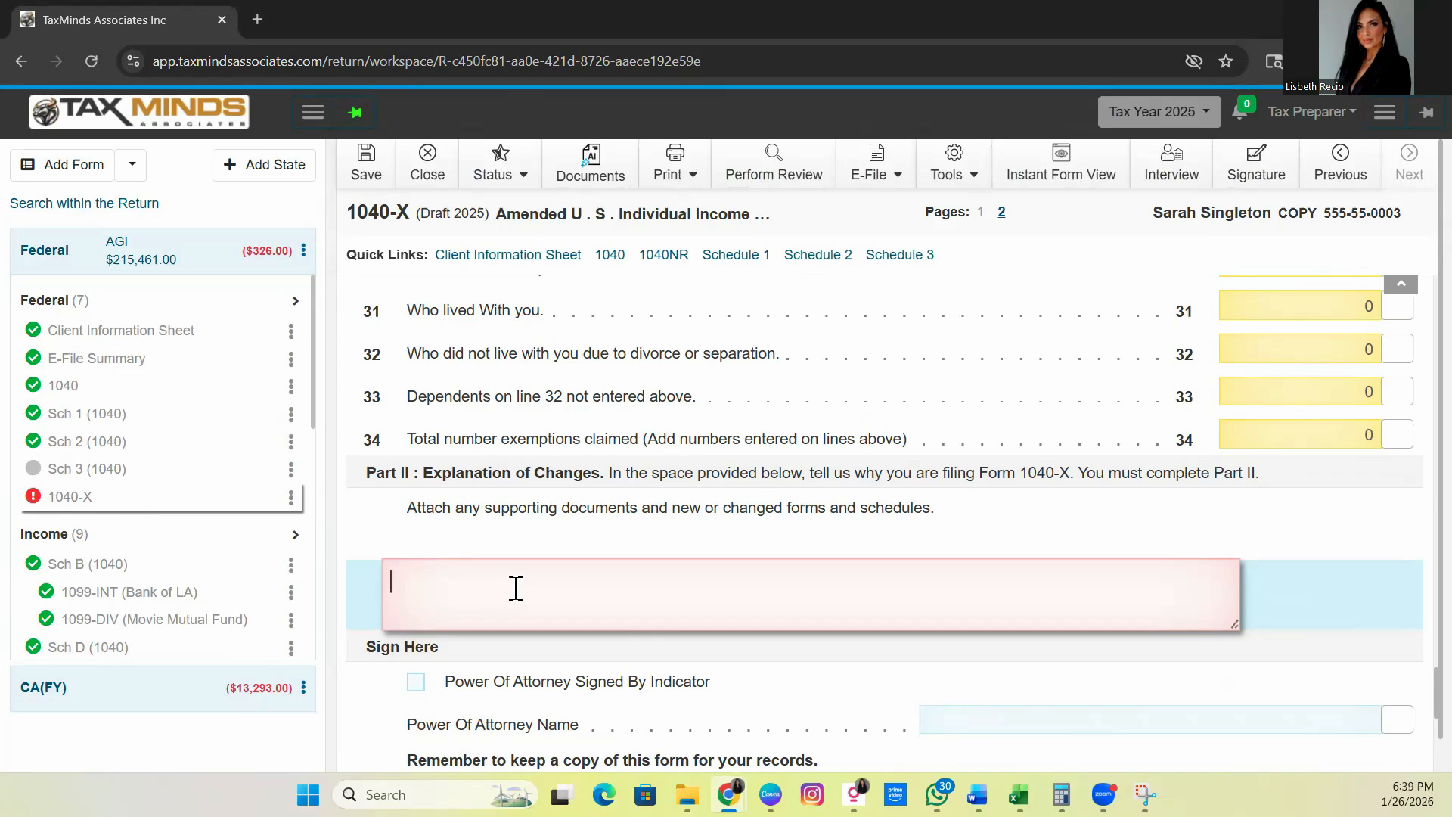
{"action": "type", "text": "CLIENT MISSED TO INCLUDE 1099 NEC"}
{"action": "key", "text": "BackSpace"}
{"action": "type", "text": ", ITS NOW INCLUDED IN THE"}
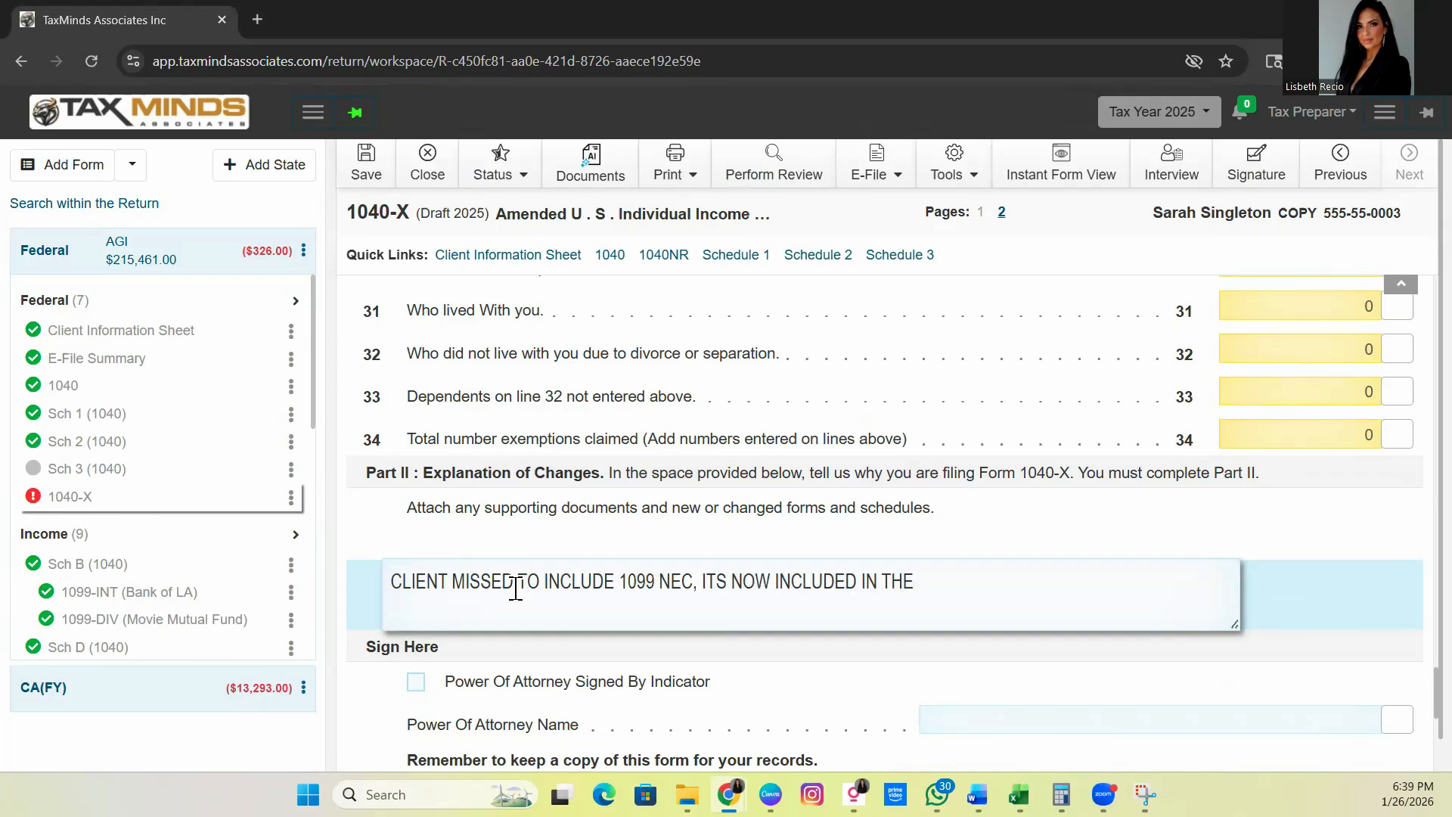
{"action": "type", "text": " AMENDED TAX RETURN"}
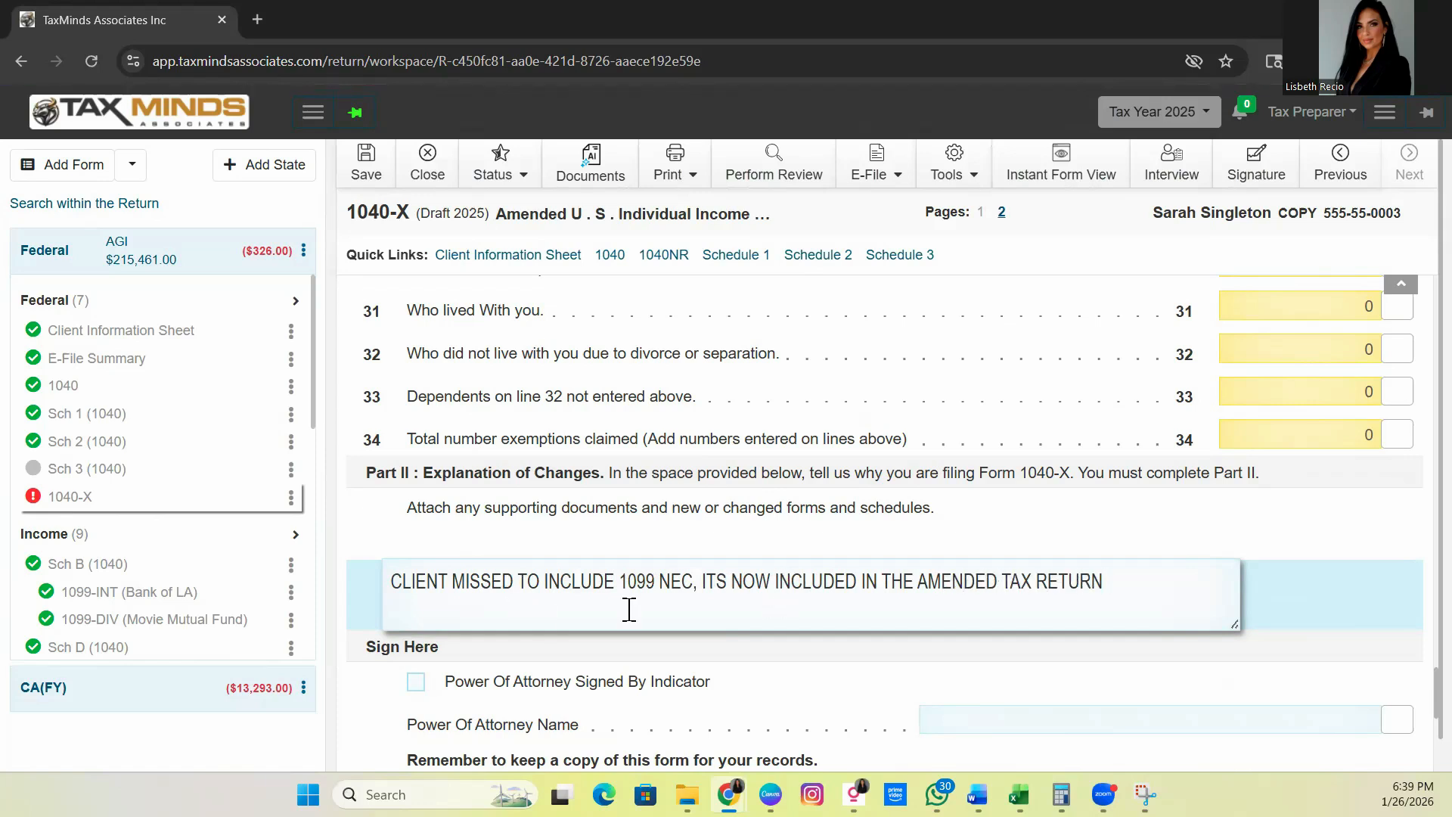
{"action": "scroll", "coordinate": [976, 572], "scroll_direction": "down", "scroll_amount": 2}
{"action": "left_click", "coordinate": [461, 478]}
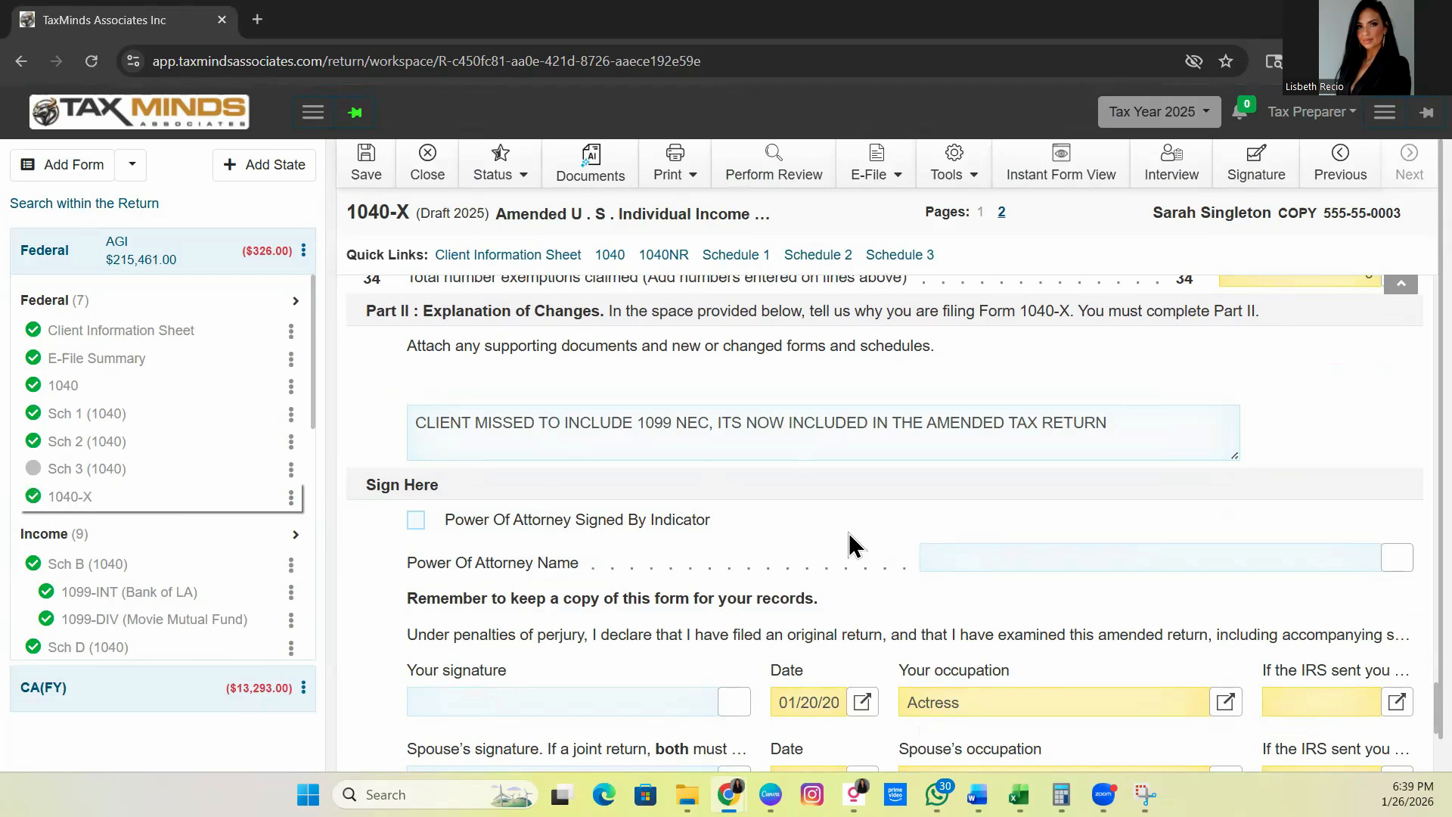
{"action": "scroll", "coordinate": [868, 552], "scroll_direction": "up", "scroll_amount": 15}
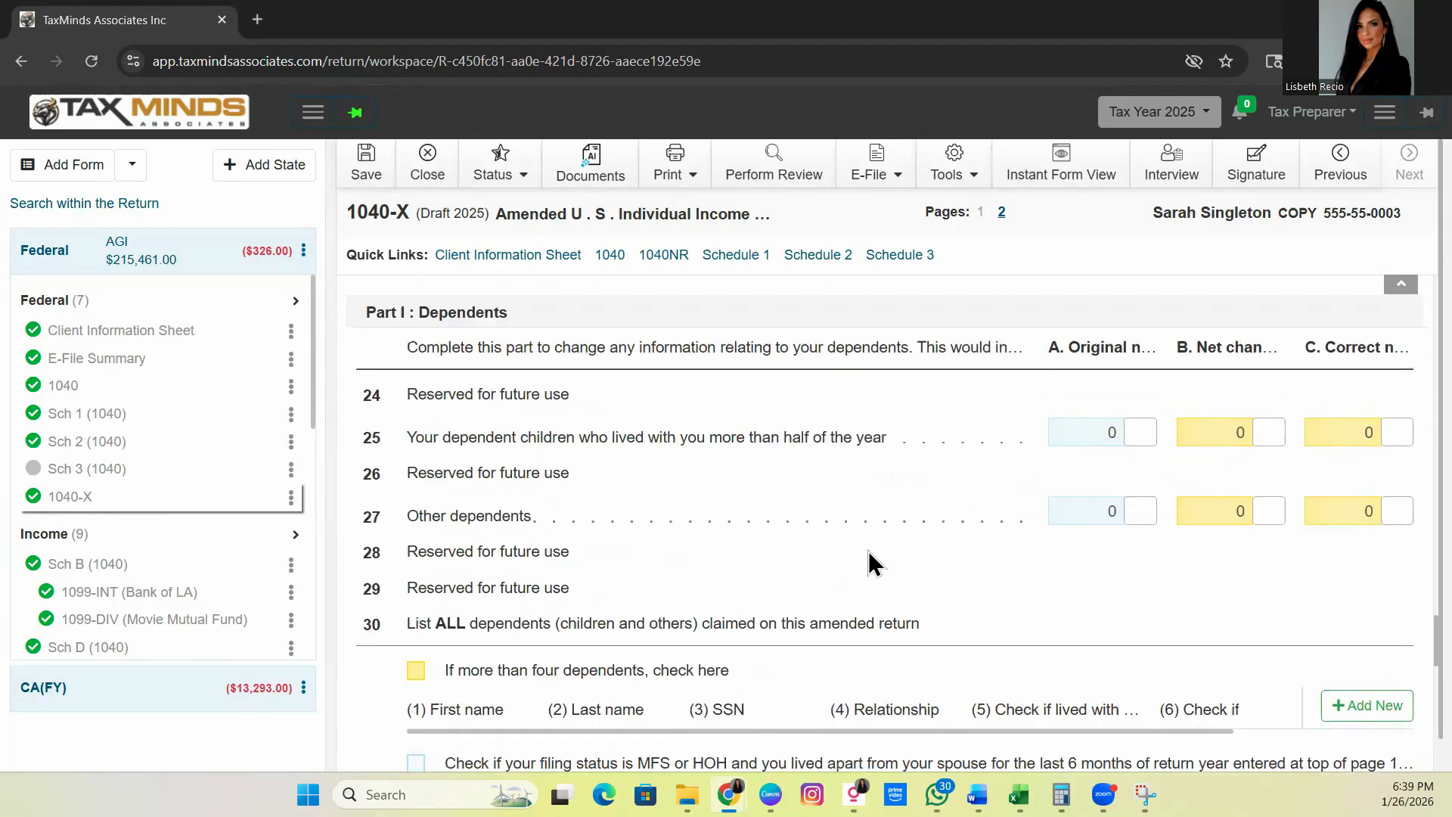
{"action": "scroll", "coordinate": [838, 560], "scroll_direction": "up", "scroll_amount": 5}
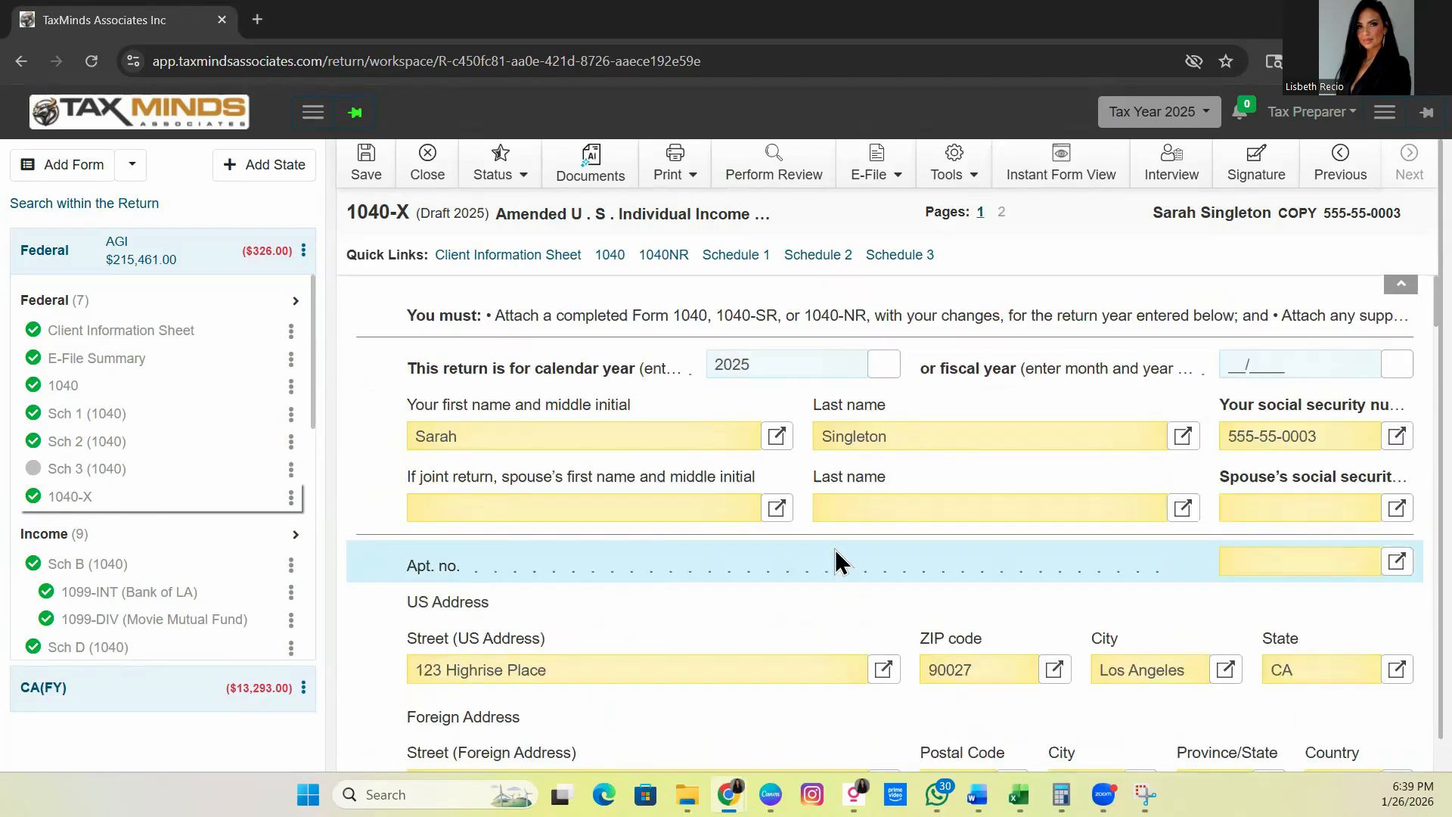